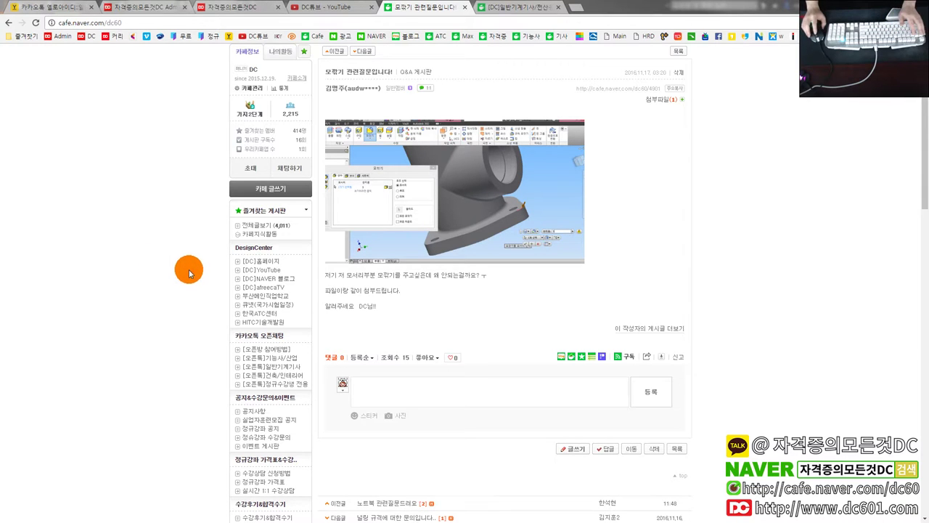
# - Save the Q&A post's attached 본체.ipt part to this PC and open it
pyautogui.scroll(3, 181, 267)
pyautogui.scroll(-1, 195, 275)
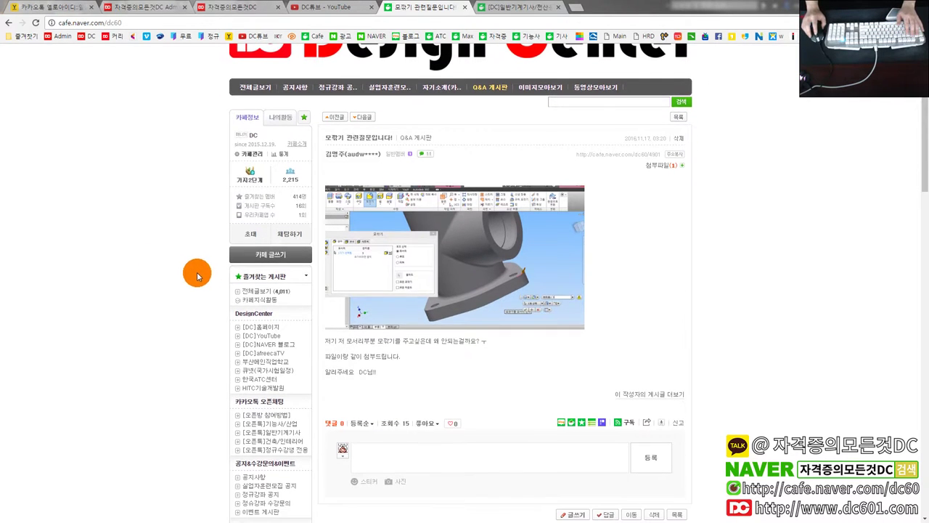
pyautogui.click(661, 165)
pyautogui.click(622, 178)
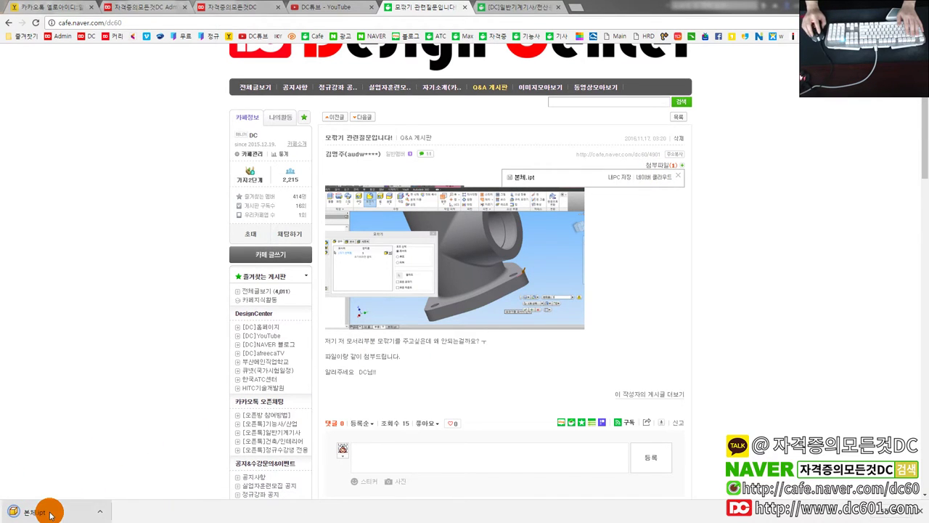
pyautogui.click(50, 511)
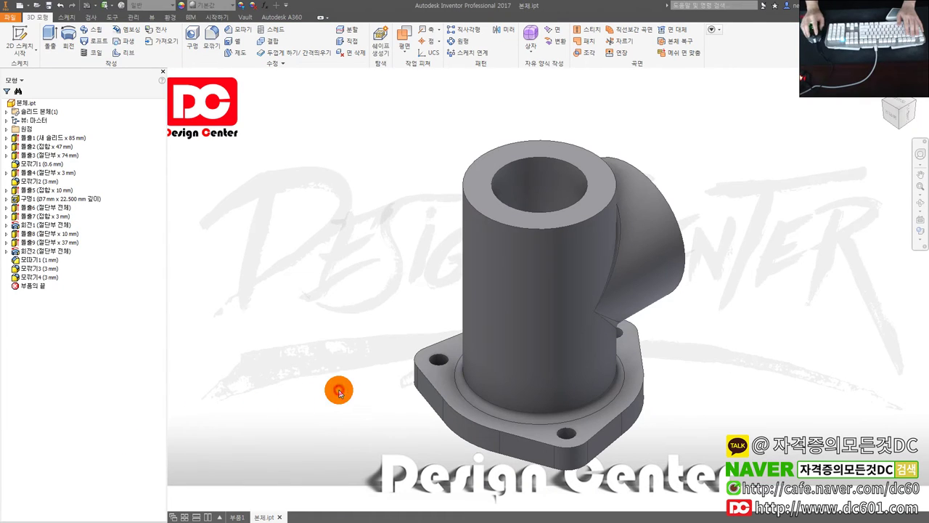
pyautogui.moveTo(367, 353)
pyautogui.keyDown('shift'); pyautogui.mouseDown(button='middle')
pyautogui.moveTo(322, 380)
pyautogui.moveTo(481, 390)
pyautogui.moveTo(379, 393)
pyautogui.moveTo(367, 401)
pyautogui.moveTo(406, 392)
pyautogui.moveTo(409, 365)
pyautogui.moveTo(428, 411)
pyautogui.mouseUp(button='middle'); pyautogui.keyUp('shift')
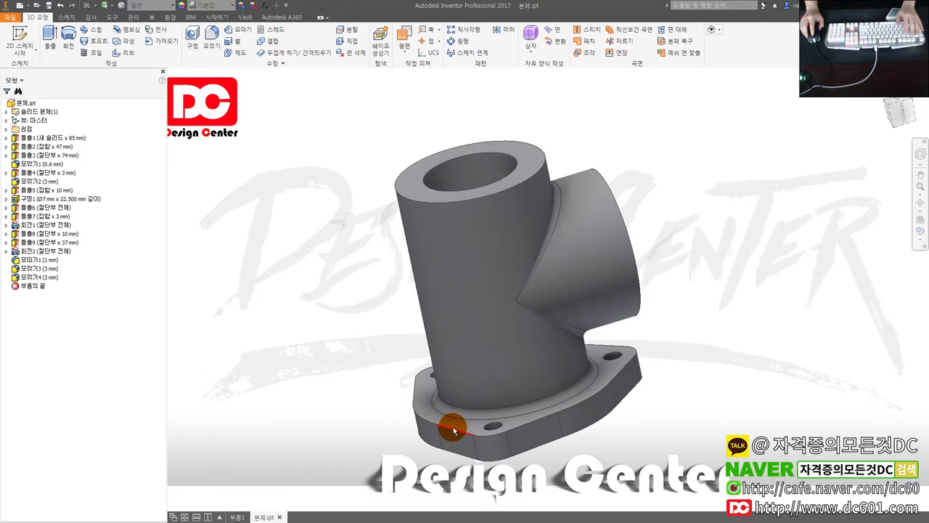
pyautogui.scroll(-3, 454, 430)
pyautogui.click(463, 421)
pyautogui.moveTo(446, 426)
pyautogui.keyDown('shift'); pyautogui.mouseDown(button='middle')
pyautogui.moveTo(396, 415)
pyautogui.moveTo(477, 425)
pyautogui.mouseUp(button='middle'); pyautogui.keyUp('shift')
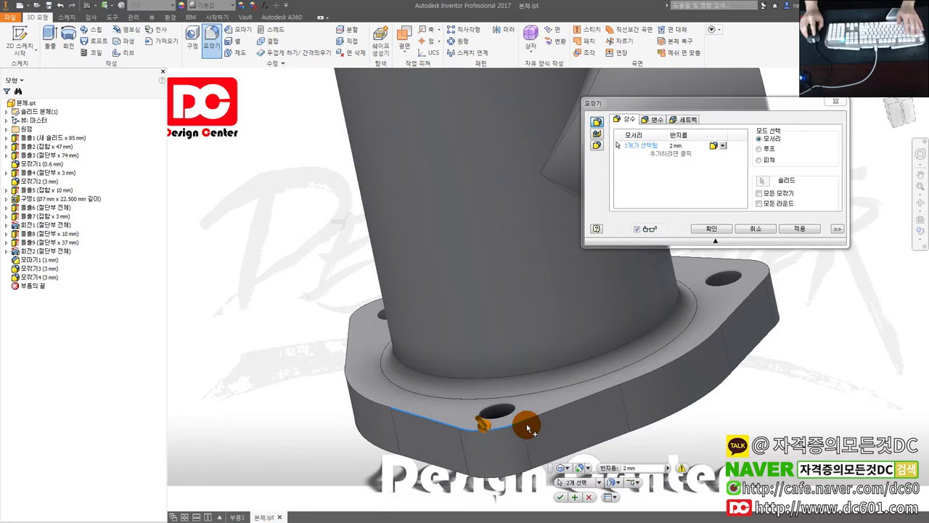
pyautogui.click(552, 418)
pyautogui.click(625, 390)
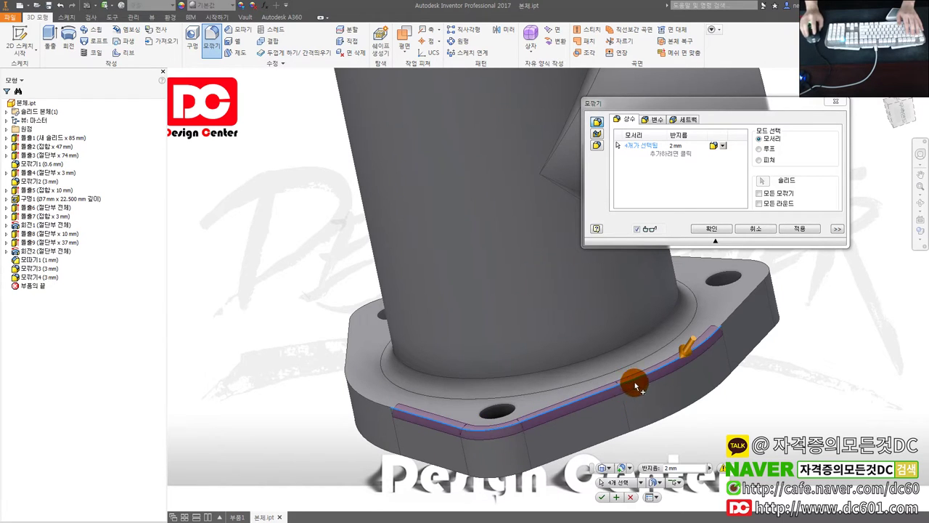
pyautogui.click(736, 317)
pyautogui.keyDown('shift'); pyautogui.moveTo(475, 347); pyautogui.dragTo(461, 384, button='middle'); pyautogui.keyUp('shift')
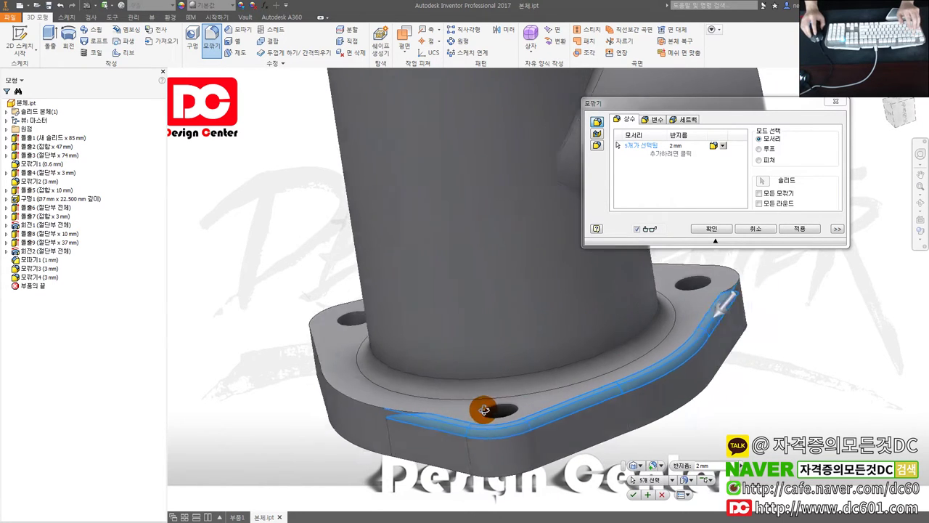
pyautogui.click(334, 401)
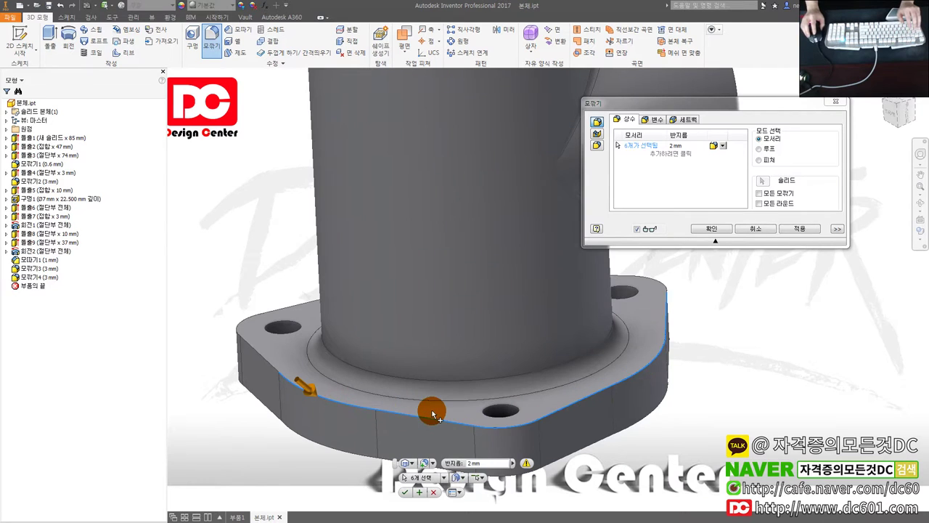
pyautogui.keyDown('shift'); pyautogui.moveTo(427, 411); pyautogui.dragTo(408, 421, button='middle'); pyautogui.keyUp('shift')
pyautogui.click(310, 347)
pyautogui.moveTo(363, 384)
pyautogui.keyDown('shift'); pyautogui.mouseDown(button='middle')
pyautogui.moveTo(328, 384)
pyautogui.moveTo(368, 332)
pyautogui.moveTo(331, 359)
pyautogui.moveTo(283, 274)
pyautogui.moveTo(320, 291)
pyautogui.moveTo(343, 254)
pyautogui.moveTo(384, 253)
pyautogui.mouseUp(button='middle'); pyautogui.keyUp('shift')
pyautogui.click(320, 350)
pyautogui.click(283, 250)
pyautogui.click(342, 243)
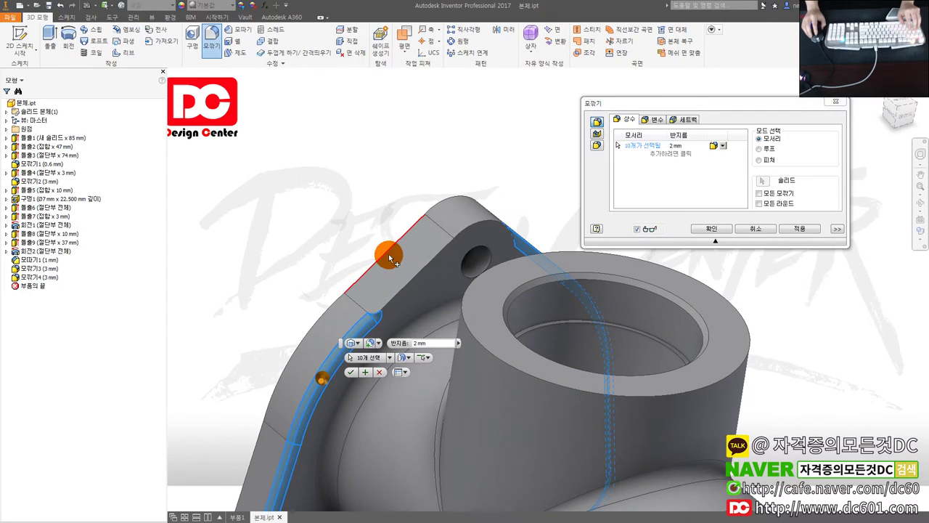
pyautogui.click(430, 259)
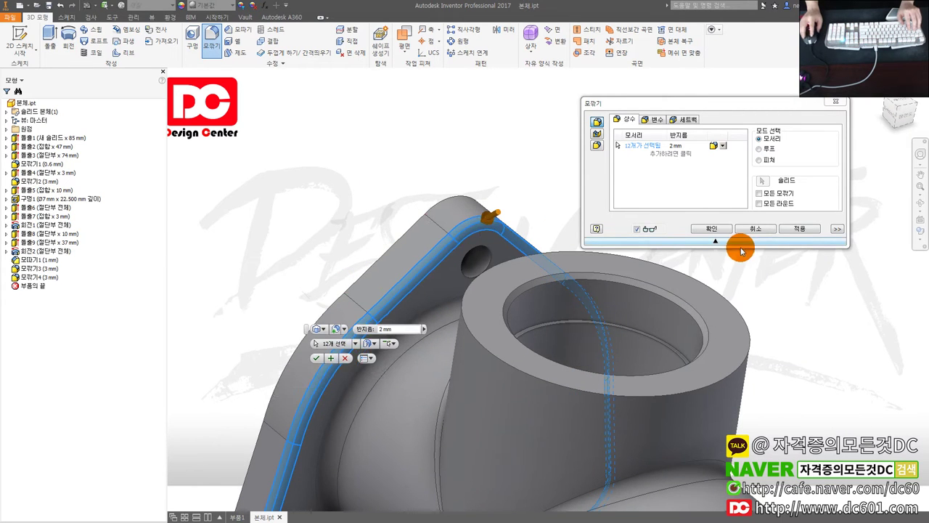
pyautogui.click(712, 229)
pyautogui.moveTo(498, 284)
pyautogui.keyDown('shift'); pyautogui.mouseDown(button='middle')
pyautogui.moveTo(463, 281)
pyautogui.moveTo(452, 249)
pyautogui.moveTo(390, 213)
pyautogui.moveTo(396, 233)
pyautogui.mouseUp(button='middle'); pyautogui.keyUp('shift')
pyautogui.moveTo(484, 334)
pyautogui.keyDown('shift'); pyautogui.mouseDown(button='middle')
pyautogui.moveTo(469, 332)
pyautogui.moveTo(518, 388)
pyautogui.moveTo(442, 317)
pyautogui.mouseUp(button='middle'); pyautogui.keyUp('shift')
pyautogui.moveTo(471, 361)
pyautogui.keyDown('shift'); pyautogui.mouseDown(button='middle')
pyautogui.moveTo(475, 330)
pyautogui.moveTo(481, 384)
pyautogui.mouseUp(button='middle'); pyautogui.keyUp('shift')
pyautogui.hotkey('ctrl', 'z')
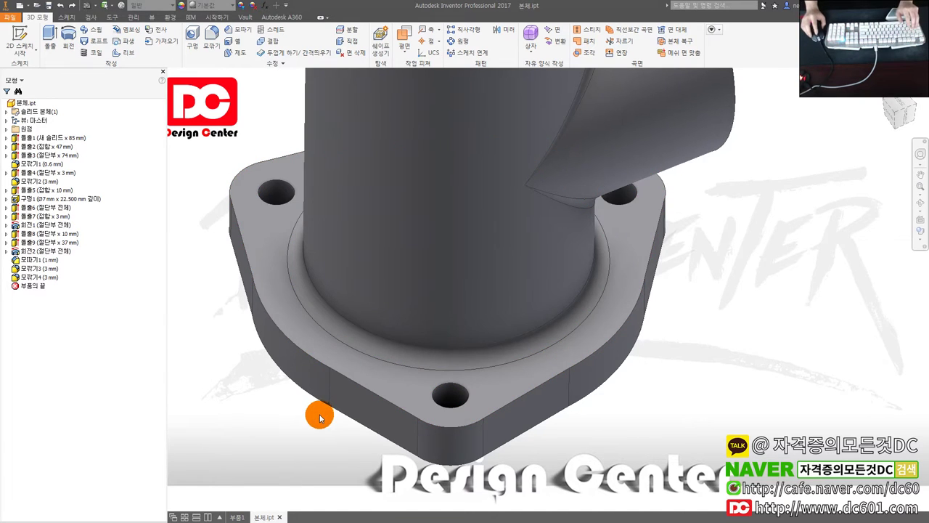
# - Open 스케치5, the profile sketch behind the flange extrusion 돌출5, for editing
pyautogui.keyDown('shift'); pyautogui.moveTo(320, 417); pyautogui.dragTo(326, 417, button='middle'); pyautogui.keyUp('shift')
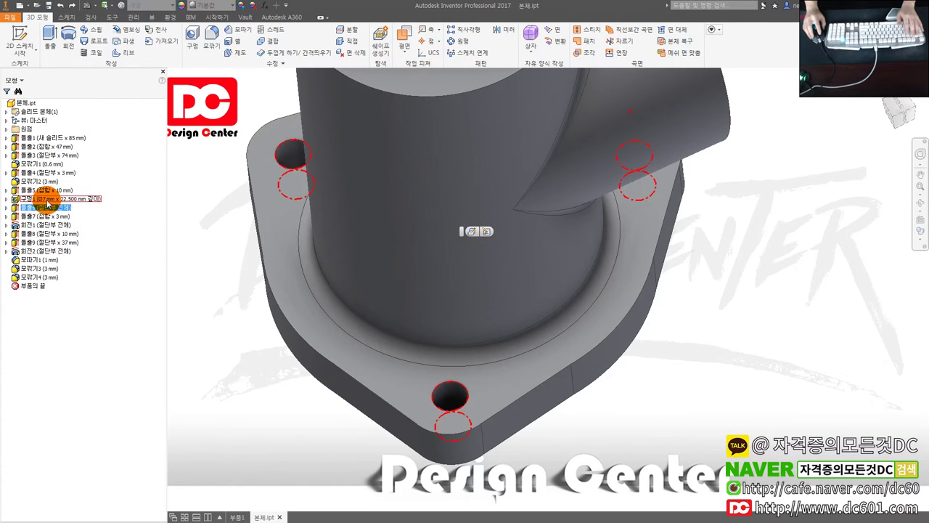
pyautogui.click(51, 190)
pyautogui.doubleClick(10, 193)
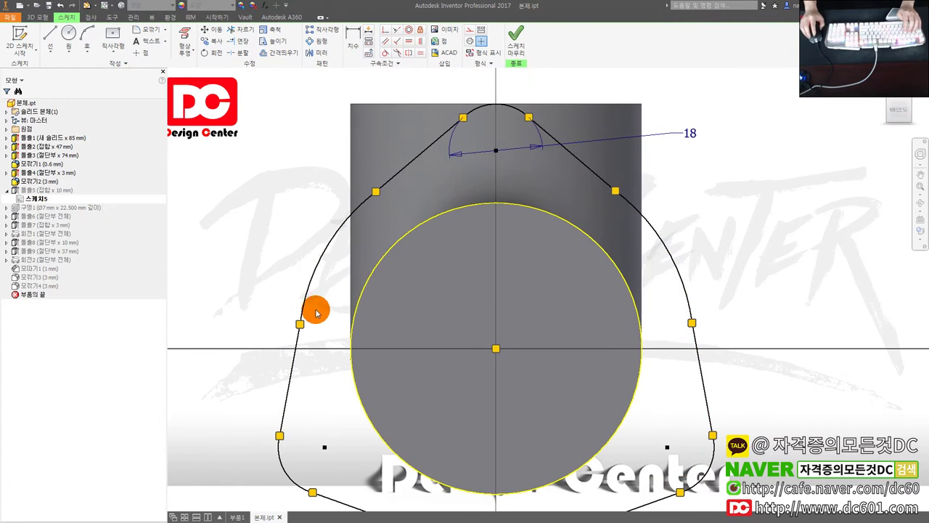
pyautogui.scroll(-2, 395, 298)
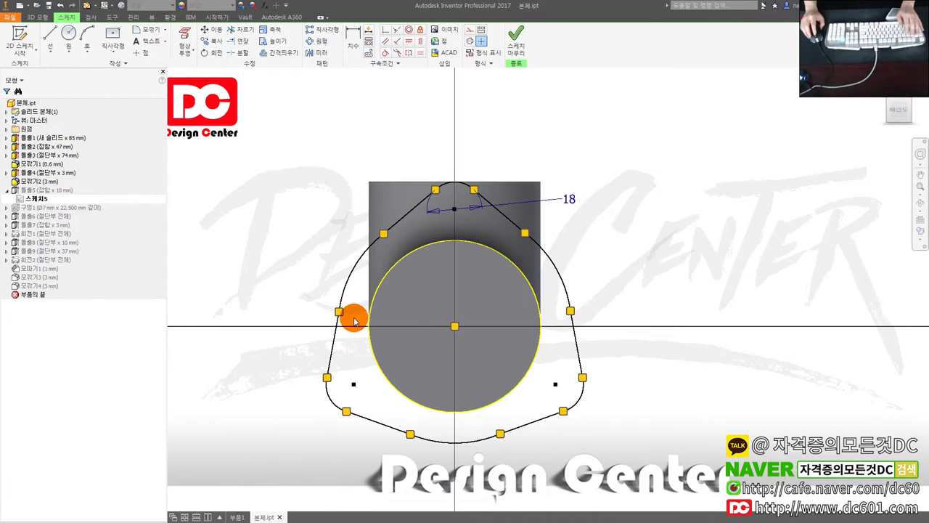
pyautogui.scroll(3, 353, 320)
pyautogui.scroll(-2, 355, 309)
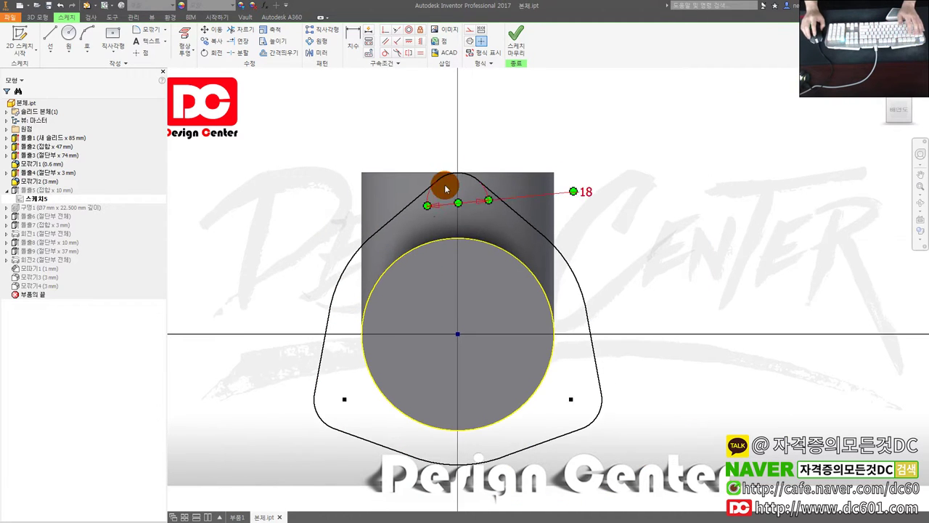
pyautogui.scroll(2, 441, 191)
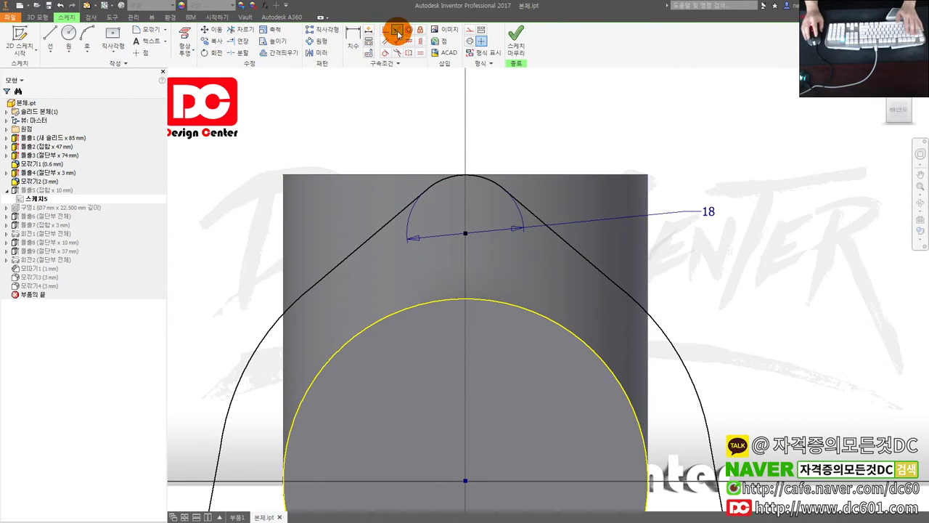
# - Make the left and right side lines tangent to the top and right arcs
pyautogui.click(396, 212)
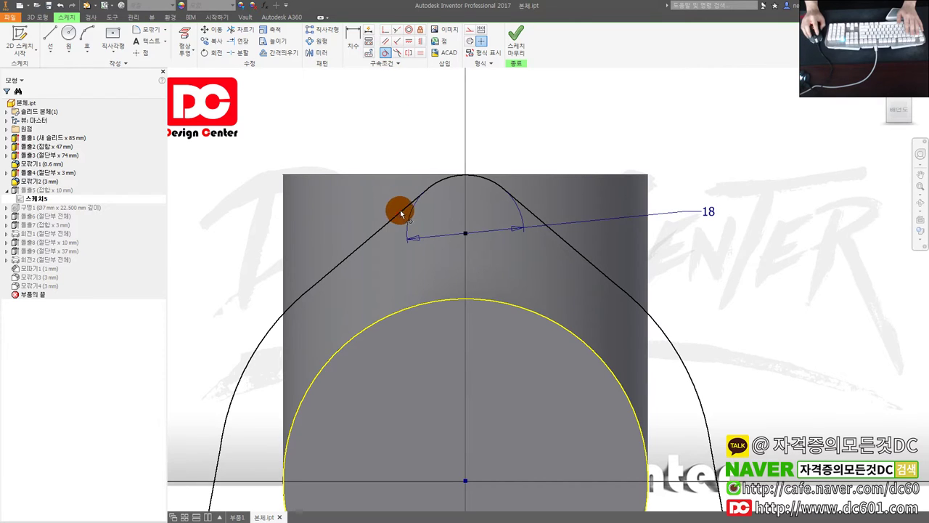
pyautogui.click(431, 188)
pyautogui.click(495, 190)
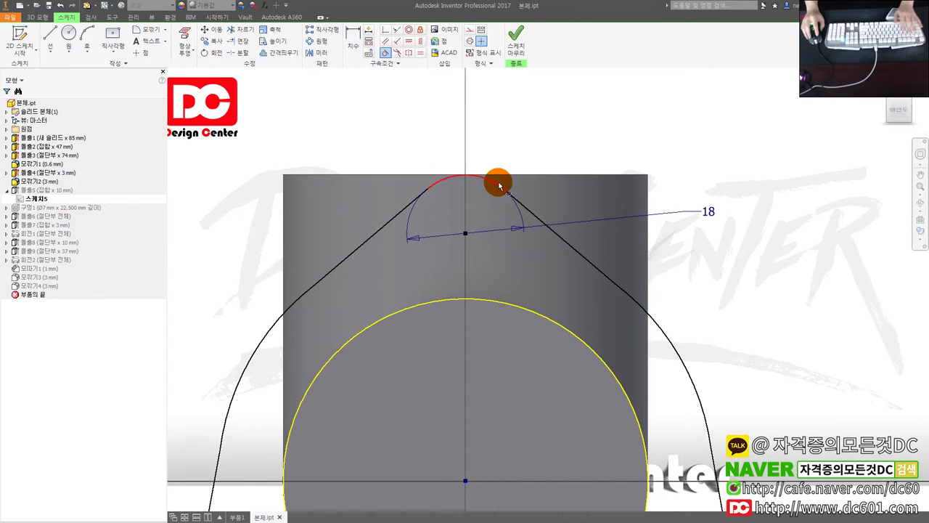
pyautogui.click(519, 201)
pyautogui.scroll(-2, 549, 241)
pyautogui.scroll(-2, 547, 230)
pyautogui.click(524, 186)
pyautogui.click(552, 210)
pyautogui.click(574, 237)
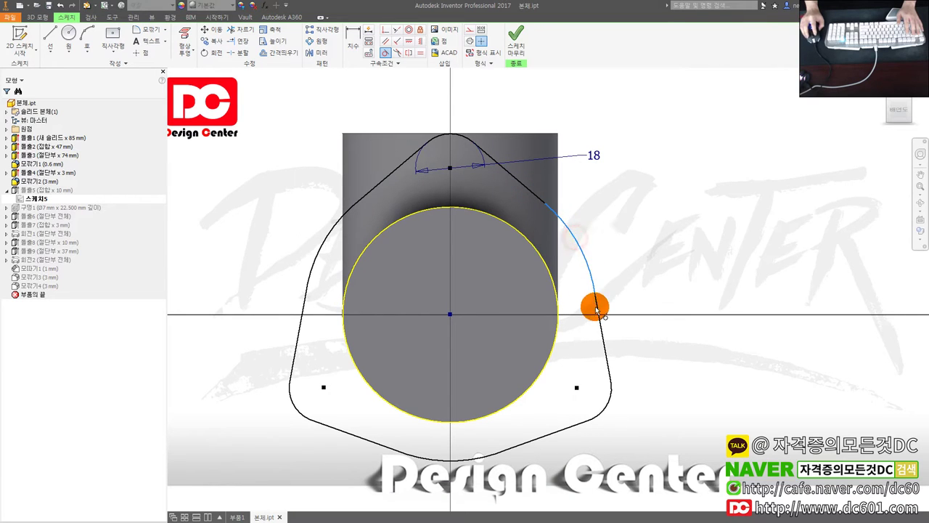
# - Make the bottom and lower-left lines tangent to their arcs, then display all constraints
pyautogui.click(609, 398)
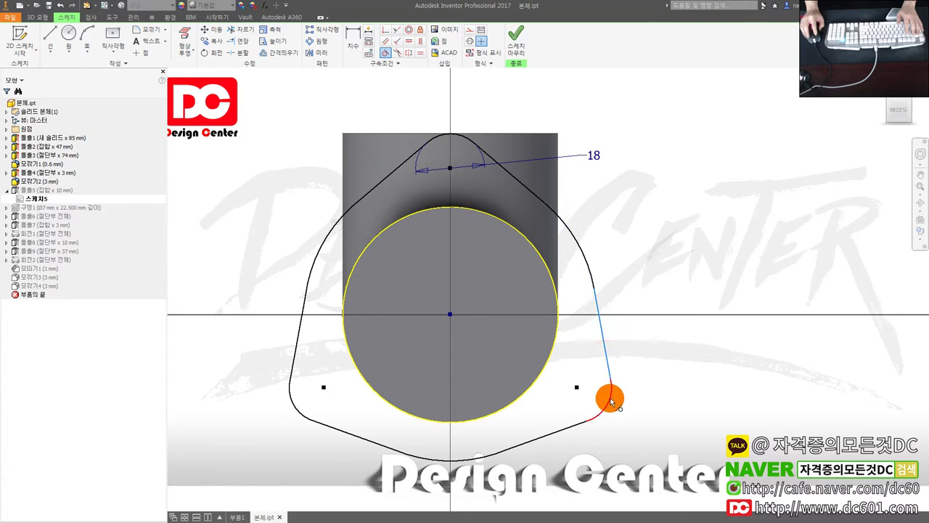
pyautogui.click(565, 434)
pyautogui.click(500, 454)
pyautogui.click(421, 454)
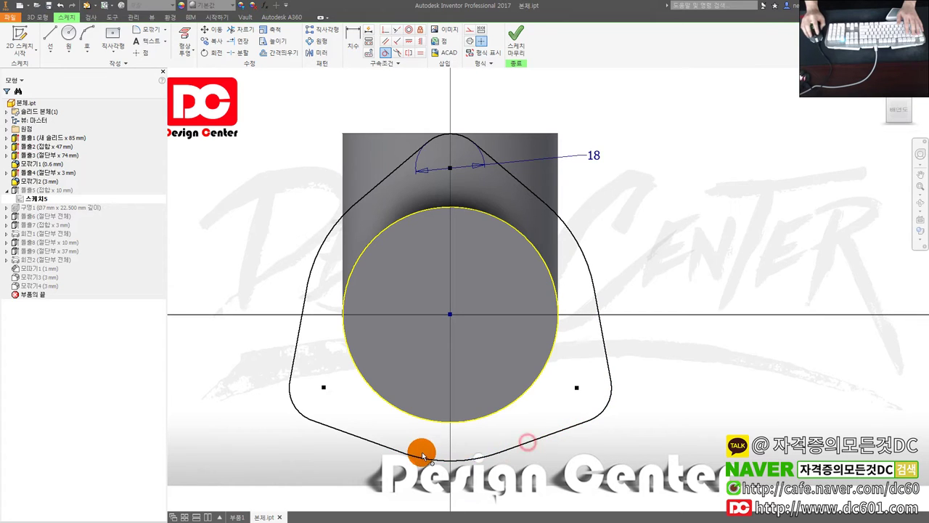
pyautogui.click(323, 430)
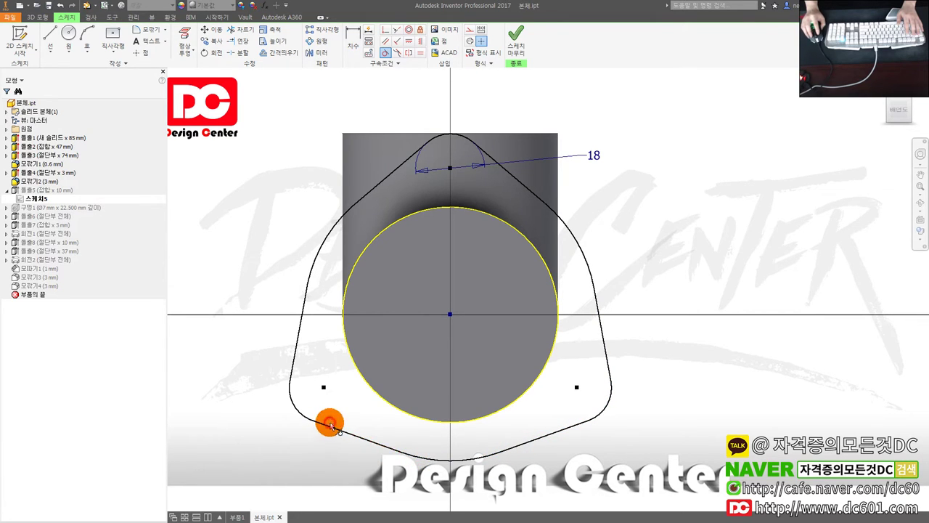
pyautogui.click(294, 391)
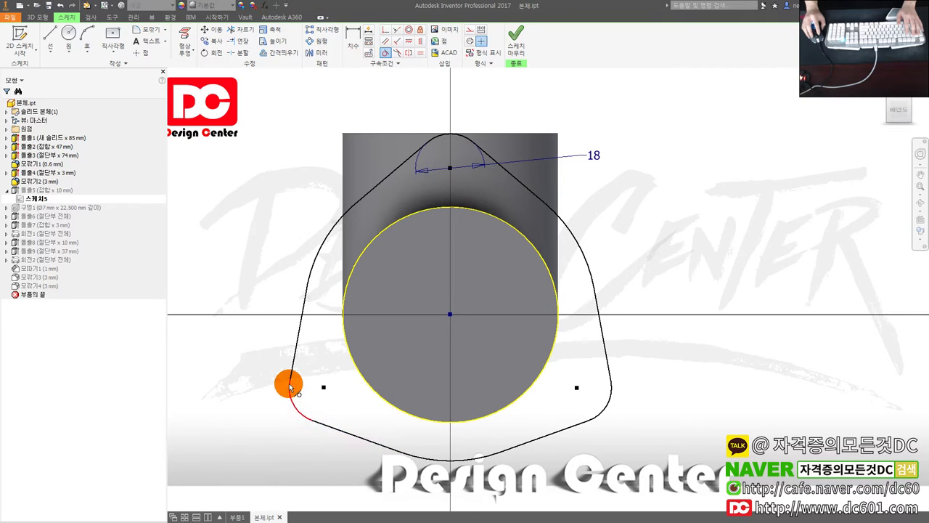
pyautogui.click(298, 353)
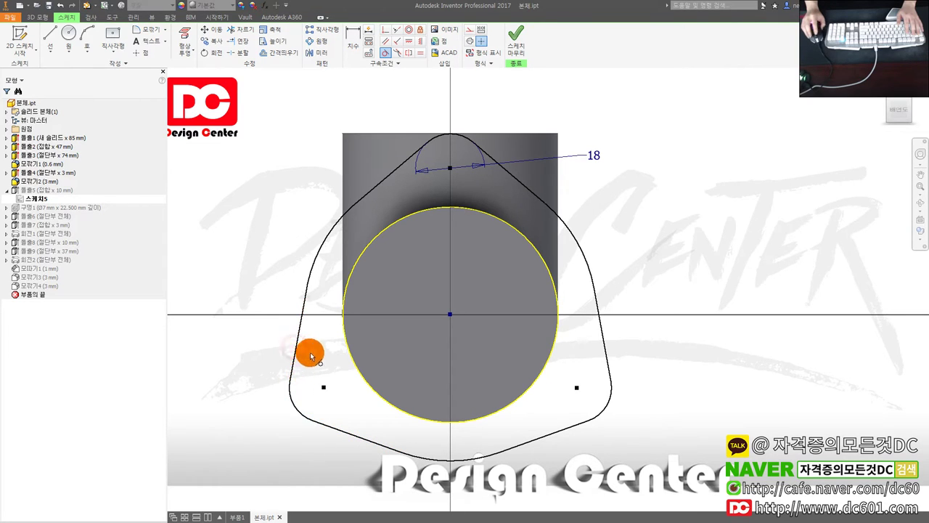
pyautogui.click(313, 328)
pyautogui.click(313, 334)
pyautogui.click(322, 294)
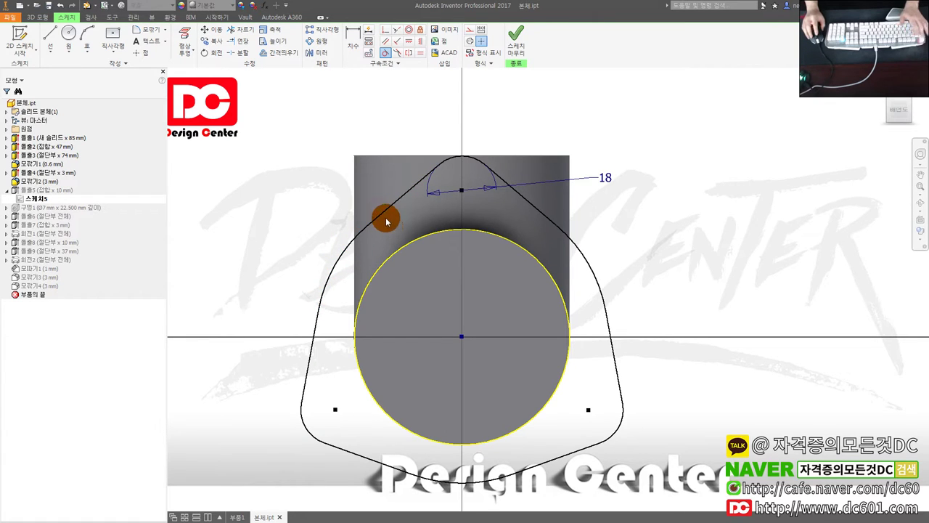
pyautogui.press('F8')
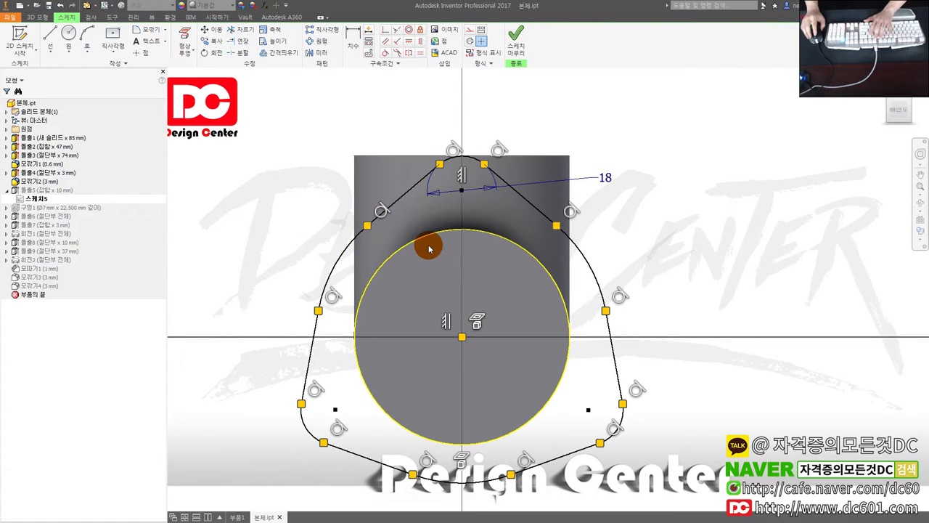
# - Finish 스케치5 and fillet the flange's outer edge loop with a 3 mm radius
pyautogui.click(518, 40)
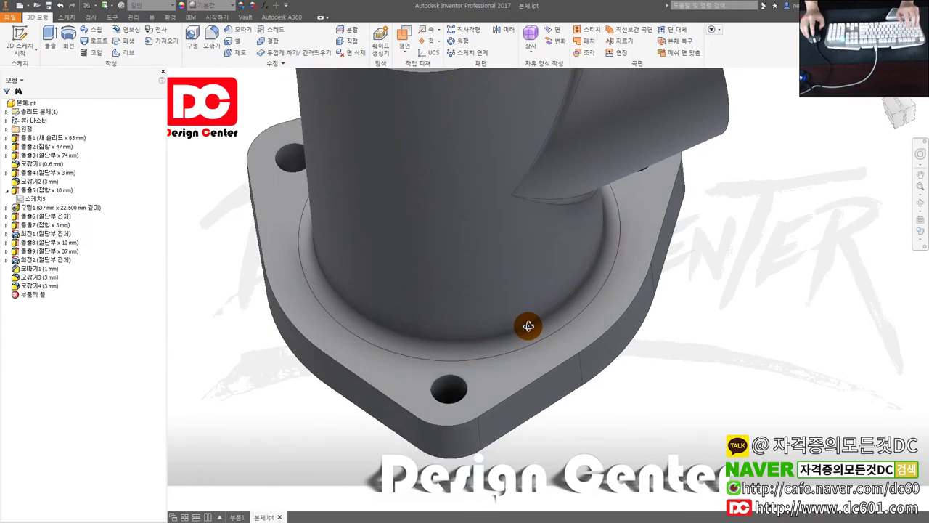
pyautogui.press('f')
pyautogui.click(536, 339)
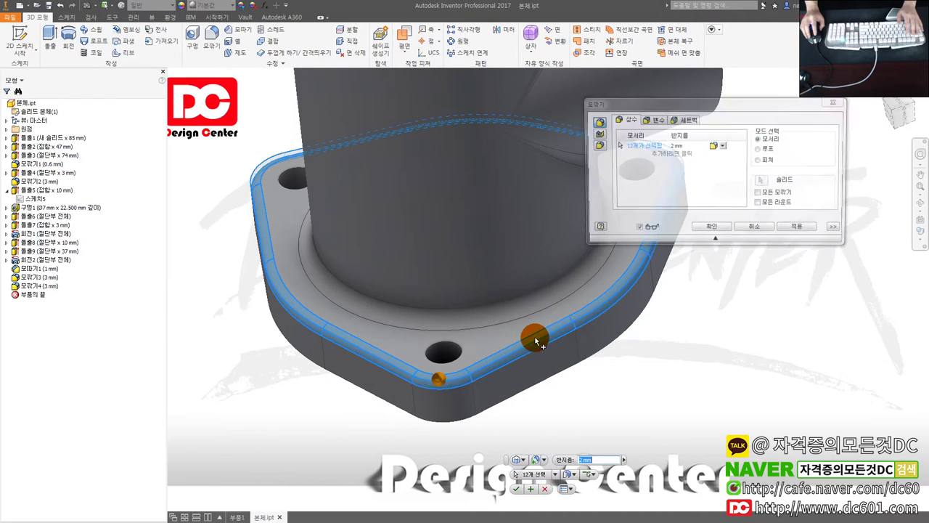
pyautogui.click(681, 151)
pyautogui.write('3')
pyautogui.click(710, 230)
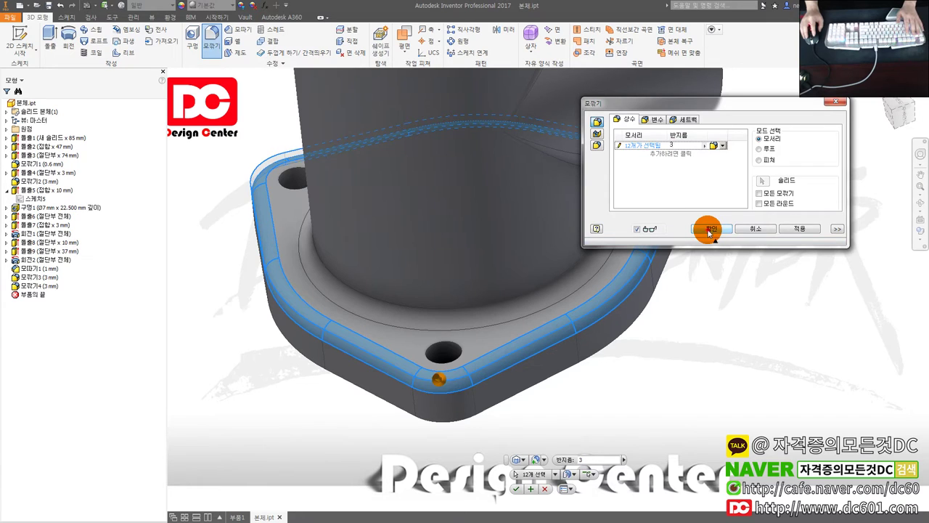
# - Orbit the filleted part and move the cafe post browser window out of the way
pyautogui.scroll(3, 385, 320)
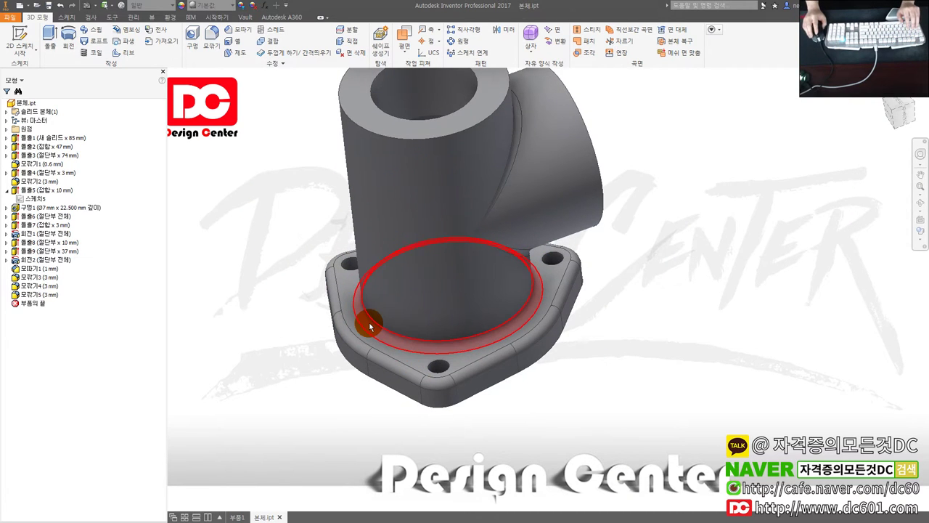
pyautogui.moveTo(374, 328)
pyautogui.keyDown('shift'); pyautogui.mouseDown(button='middle')
pyautogui.moveTo(443, 305)
pyautogui.moveTo(515, 249)
pyautogui.moveTo(481, 264)
pyautogui.moveTo(500, 349)
pyautogui.moveTo(511, 284)
pyautogui.moveTo(582, 334)
pyautogui.moveTo(441, 255)
pyautogui.moveTo(390, 290)
pyautogui.moveTo(460, 292)
pyautogui.moveTo(438, 269)
pyautogui.moveTo(449, 283)
pyautogui.mouseUp(button='middle'); pyautogui.keyUp('shift')
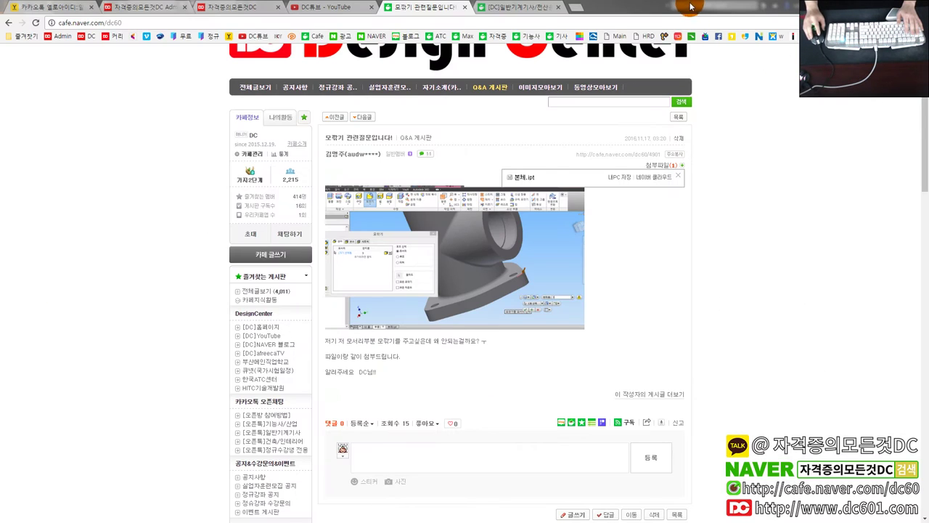
pyautogui.click(691, 7)
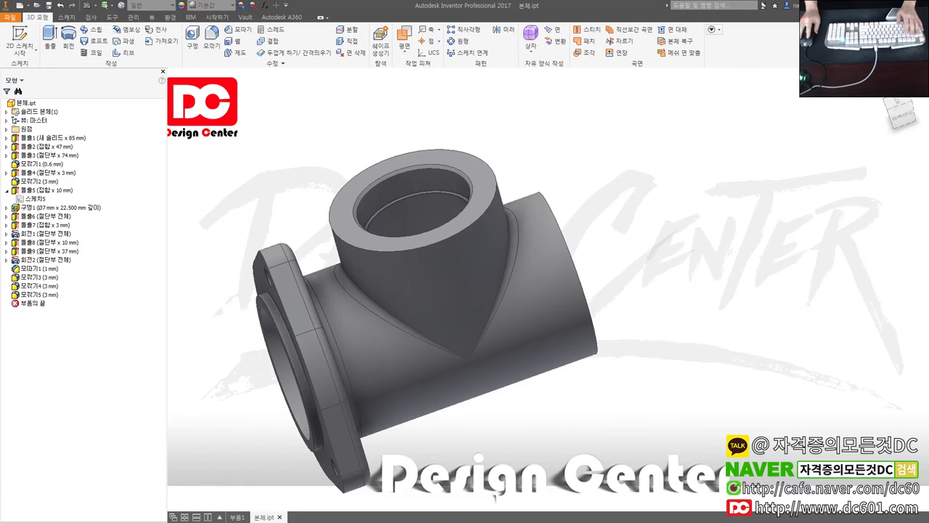
pyautogui.moveTo(731, 139); pyautogui.dragTo(698, 118)
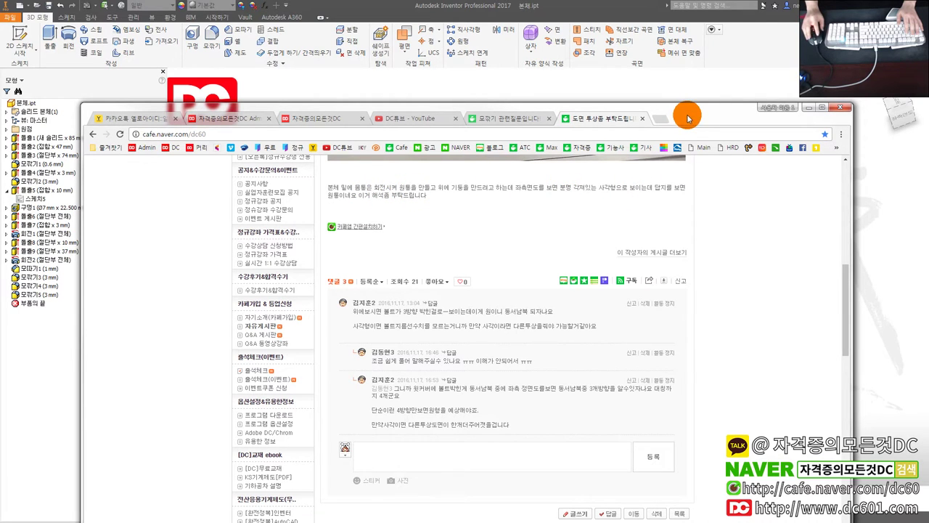
pyautogui.click(808, 107)
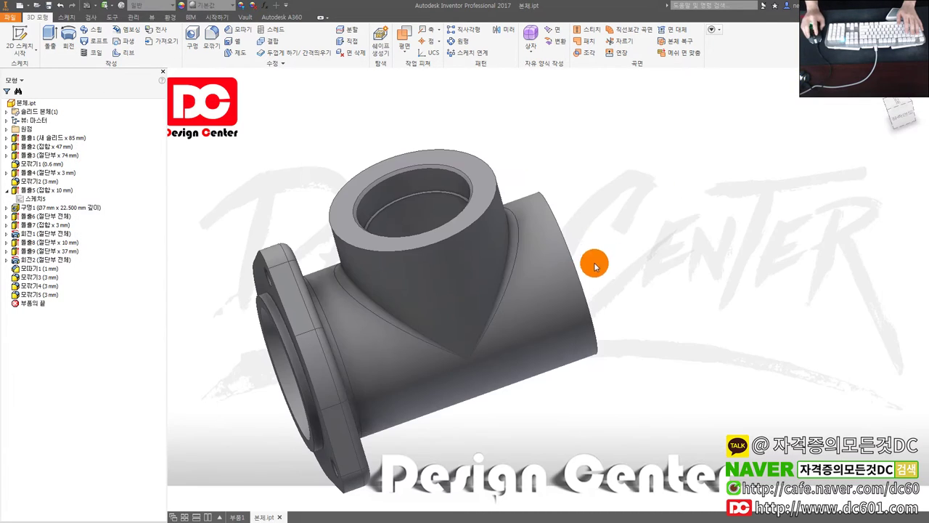
# - View the tee from the home, front, flange-facing and side ViewCube orientations
pyautogui.press('F6')
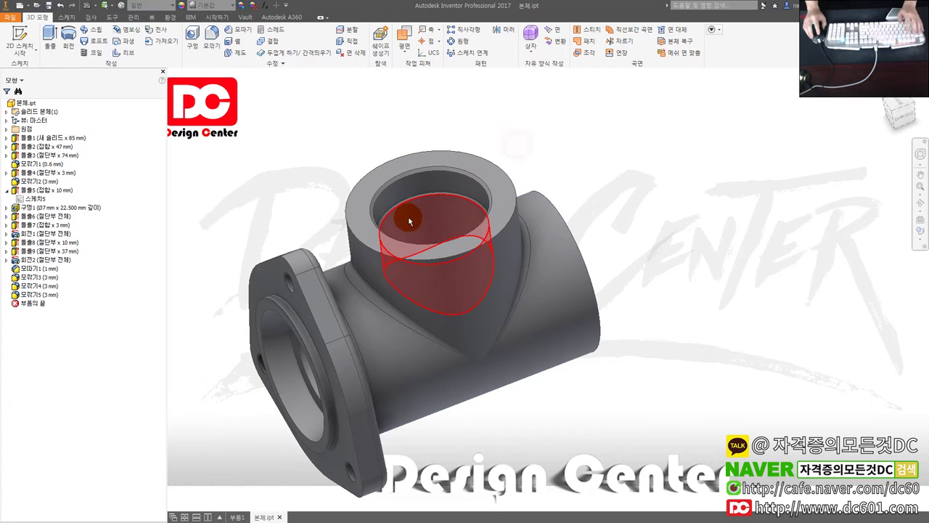
pyautogui.moveTo(431, 241)
pyautogui.keyDown('shift'); pyautogui.mouseDown(button='middle')
pyautogui.moveTo(448, 249)
pyautogui.moveTo(429, 253)
pyautogui.moveTo(446, 266)
pyautogui.moveTo(497, 288)
pyautogui.mouseUp(button='middle'); pyautogui.keyUp('shift')
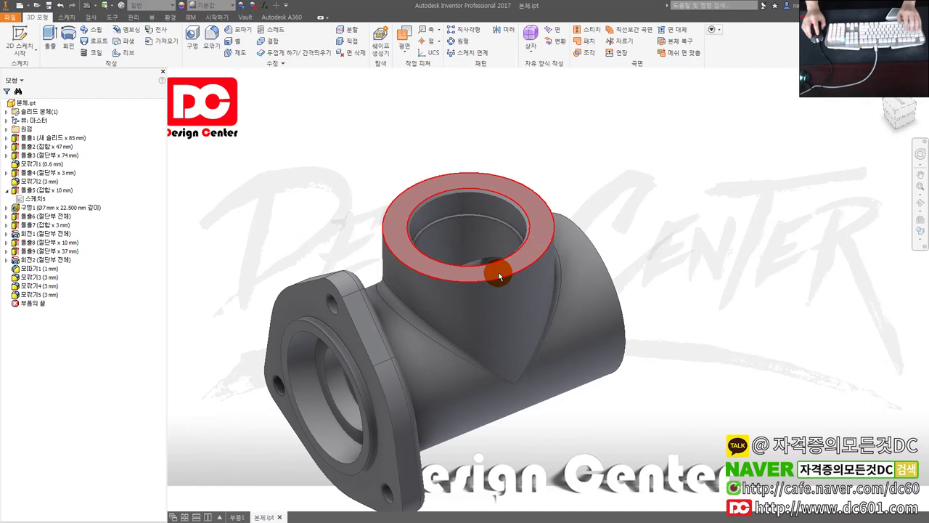
pyautogui.click(904, 122)
pyautogui.scroll(-3, 543, 242)
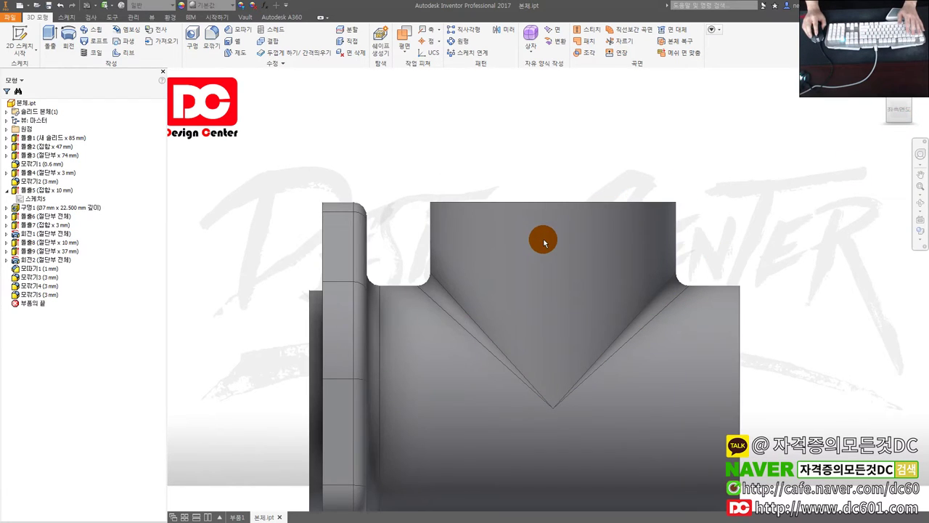
pyautogui.scroll(2, 780, 167)
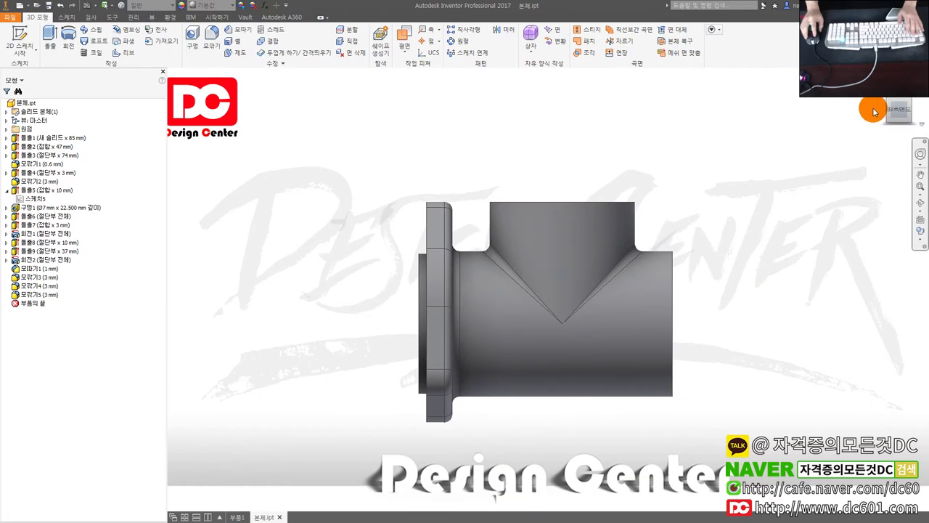
pyautogui.click(883, 110)
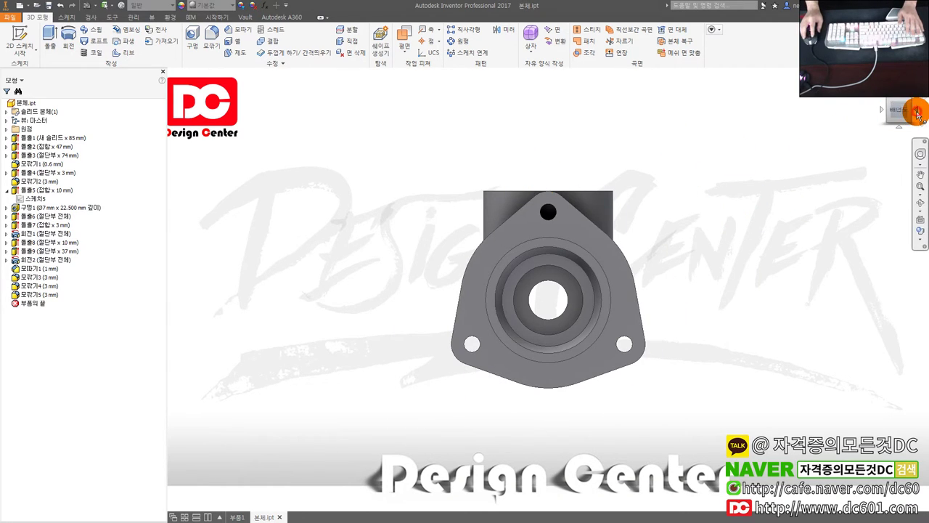
pyautogui.press('F5')
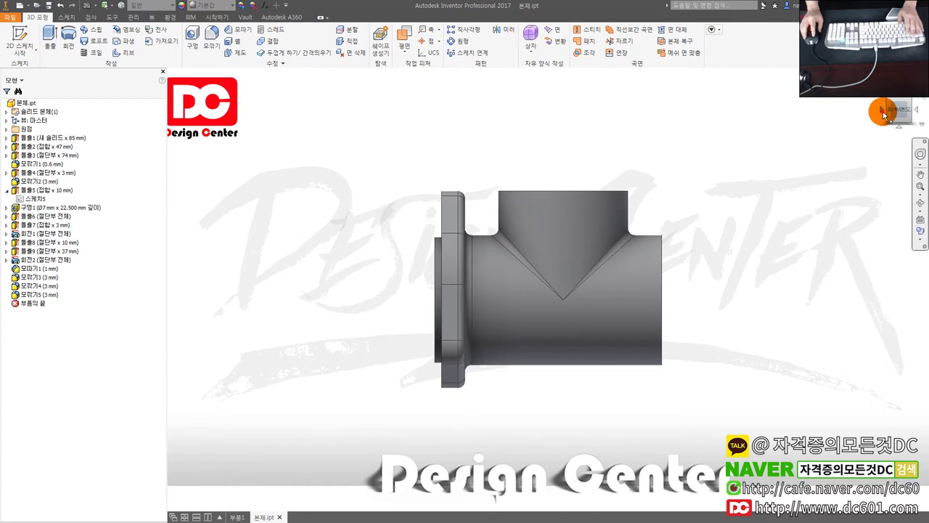
pyautogui.click(858, 114)
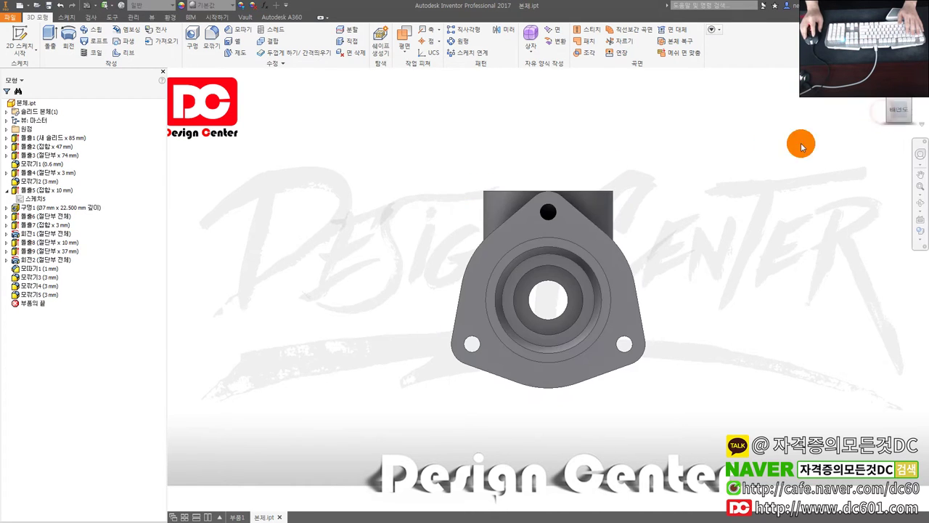
pyautogui.click(911, 113)
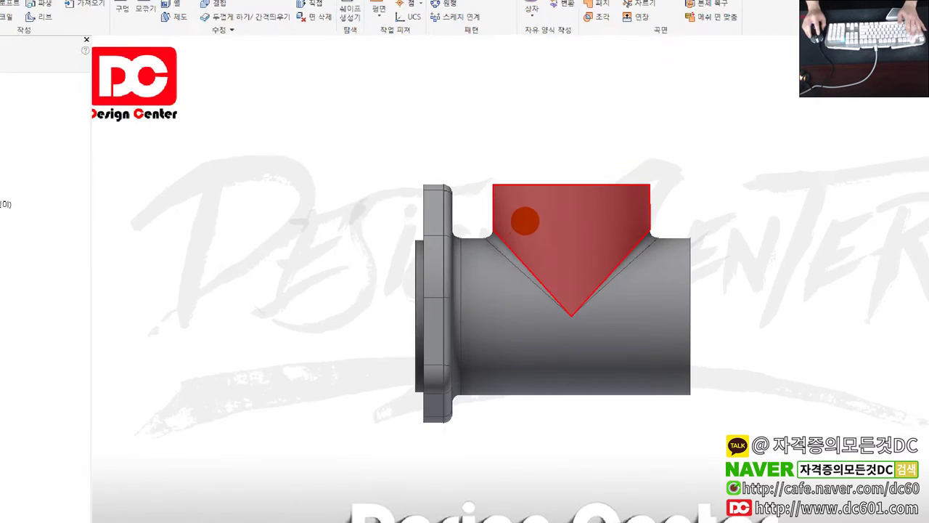
# - Mark the V intersection and centre line with freehand annotations, clear them, and bring up the reference PDF
pyautogui.moveTo(469, 227); pyautogui.dragTo(669, 198)
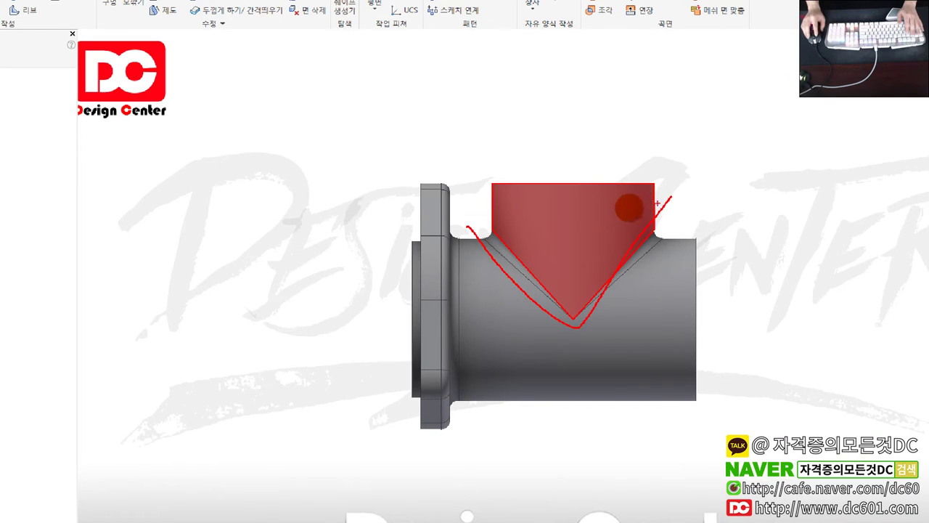
pyautogui.moveTo(524, 236); pyautogui.dragTo(476, 276)
pyautogui.moveTo(508, 249)
pyautogui.mouseDown()
pyautogui.moveTo(574, 274)
pyautogui.moveTo(653, 238)
pyautogui.mouseUp()
pyautogui.moveTo(621, 236); pyautogui.dragTo(693, 290)
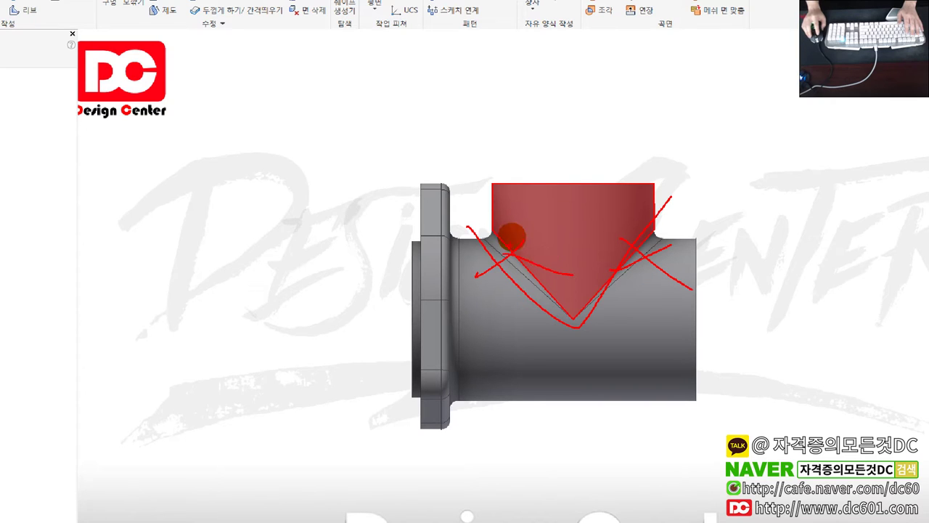
pyautogui.moveTo(520, 256); pyautogui.dragTo(658, 210)
pyautogui.moveTo(574, 125); pyautogui.dragTo(573, 356)
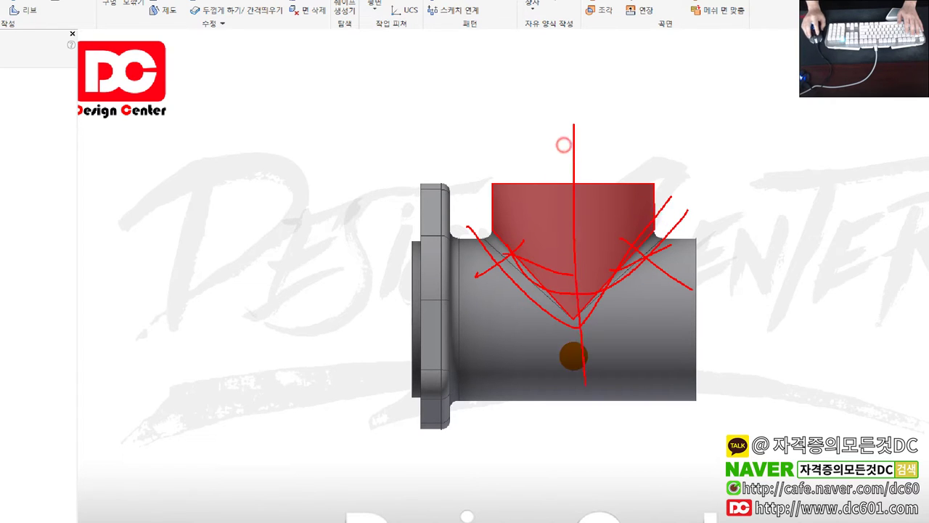
pyautogui.press('Escape')
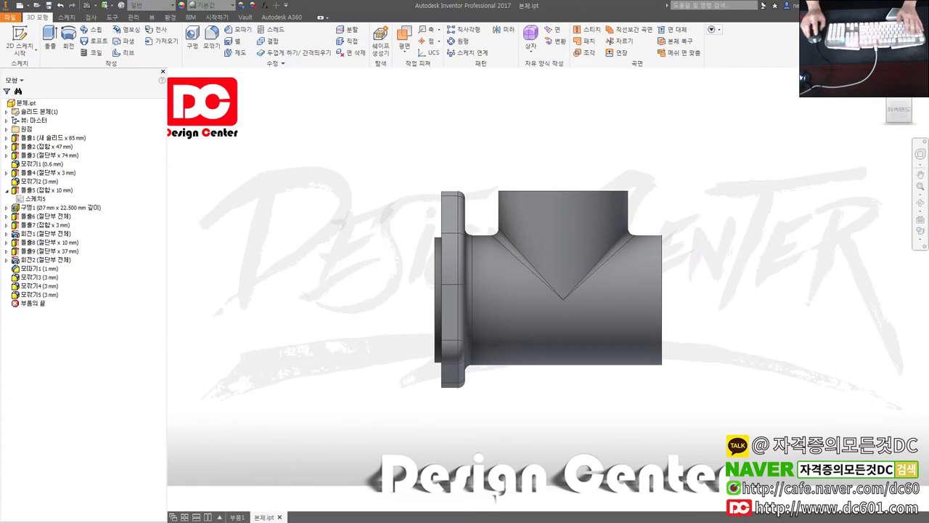
pyautogui.hotkey('alt', 'Tab')
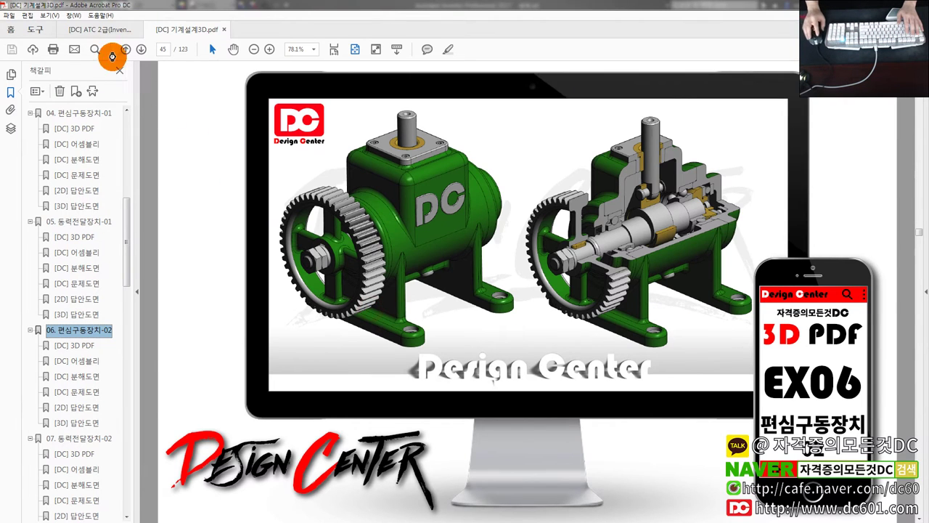
# - Show the ATC 2급 PDF's 기출문제-04 조립도면 zoomed on section A-A, and briefly circle part 10
pyautogui.click(98, 30)
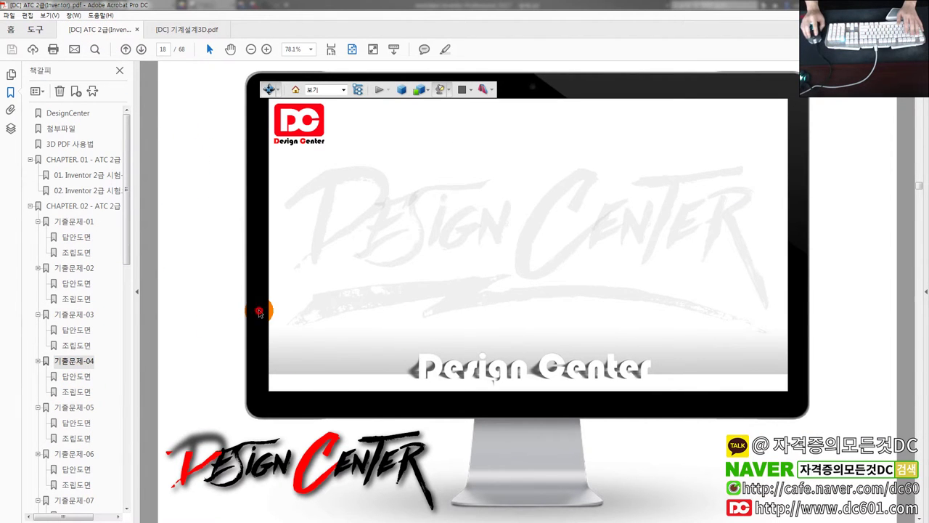
pyautogui.moveTo(504, 237); pyautogui.dragTo(514, 247)
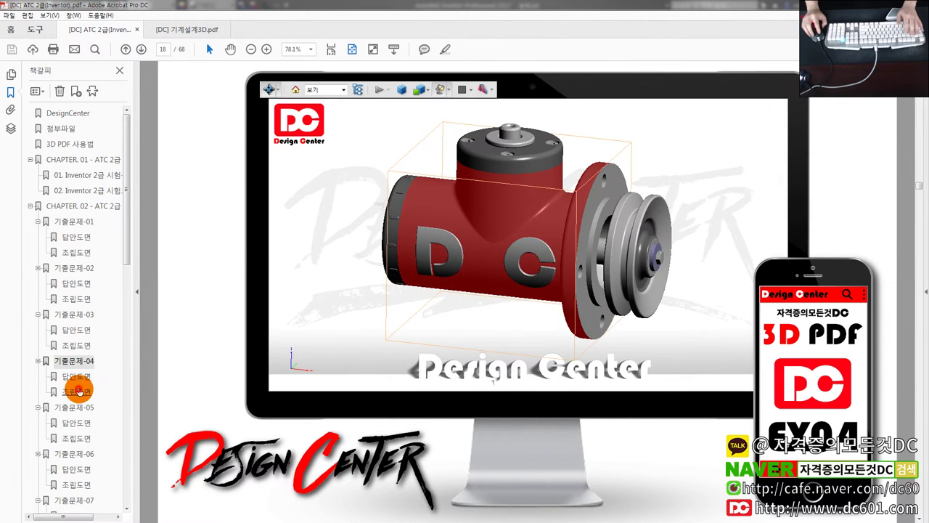
pyautogui.click(77, 392)
pyautogui.click(80, 392)
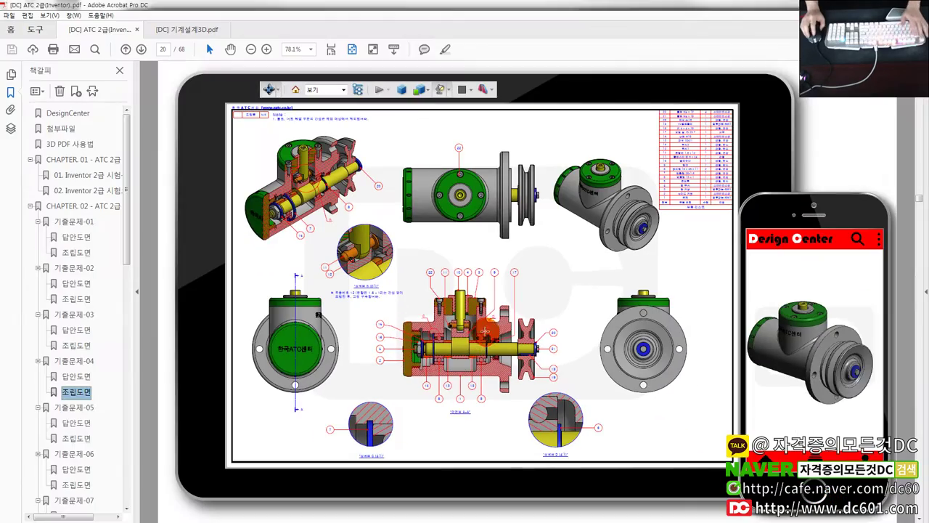
pyautogui.click(481, 350)
pyautogui.click(481, 350)
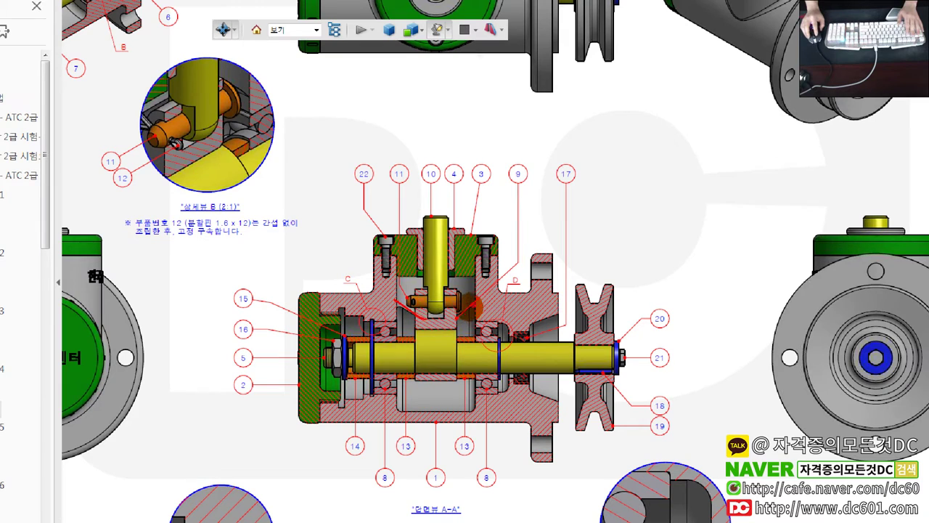
pyautogui.moveTo(463, 319); pyautogui.dragTo(479, 284)
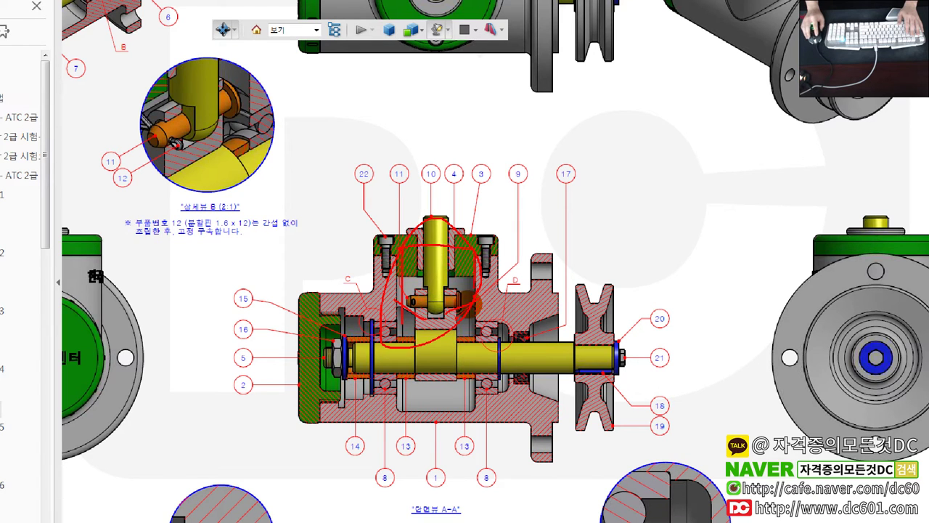
pyautogui.press('Escape')
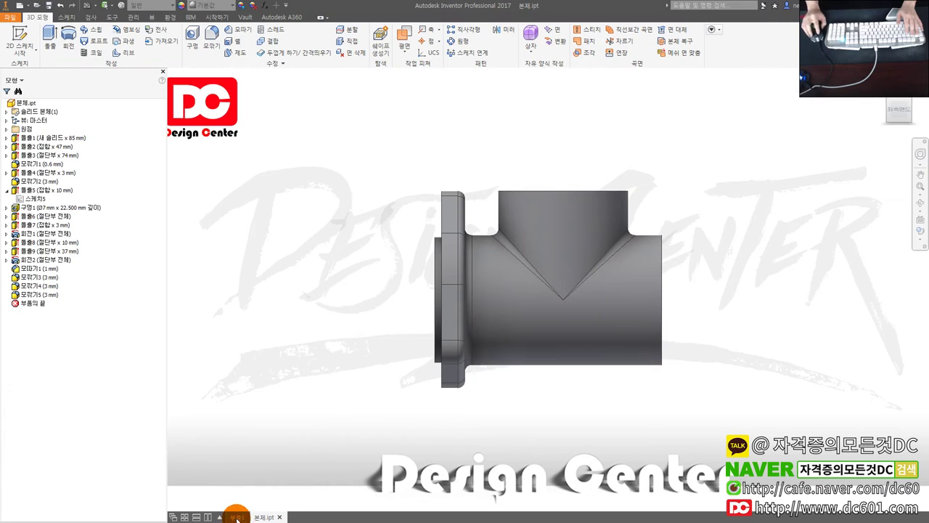
# - In 부품1, check the tube from several ViewCube faces, then set the isometric view as home, fit to view
pyautogui.click(237, 517)
pyautogui.moveTo(560, 364)
pyautogui.keyDown('shift'); pyautogui.mouseDown(button='middle')
pyautogui.moveTo(492, 366)
pyautogui.moveTo(512, 334)
pyautogui.moveTo(380, 305)
pyautogui.mouseUp(button='middle'); pyautogui.keyUp('shift')
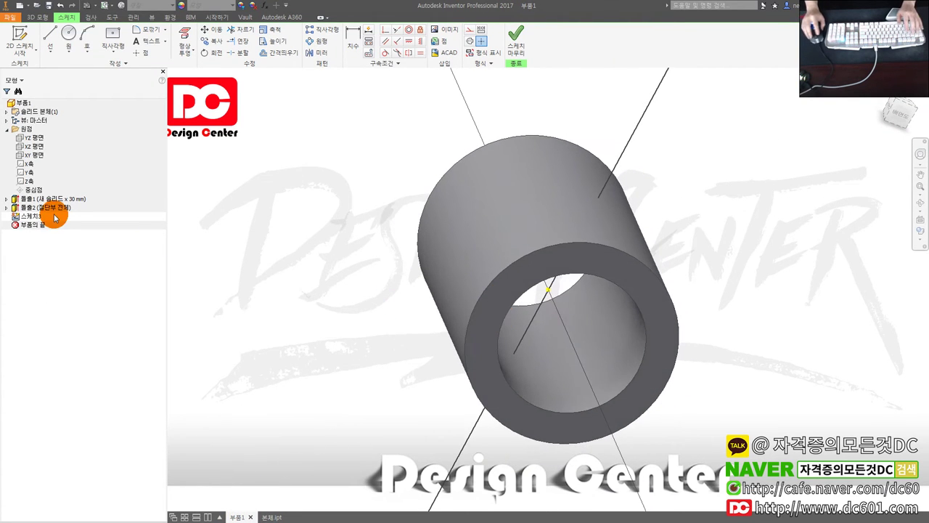
pyautogui.click(887, 103)
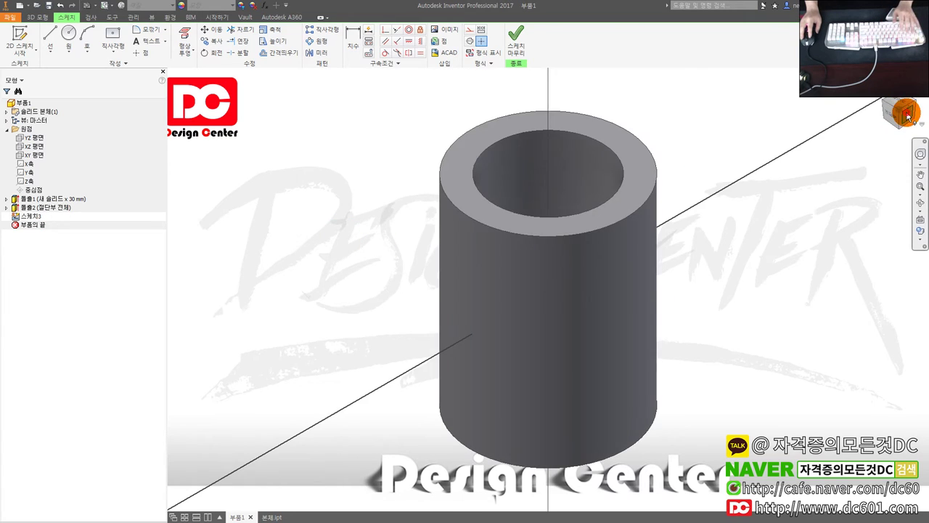
pyautogui.click(902, 111)
pyautogui.click(905, 107)
pyautogui.click(890, 103)
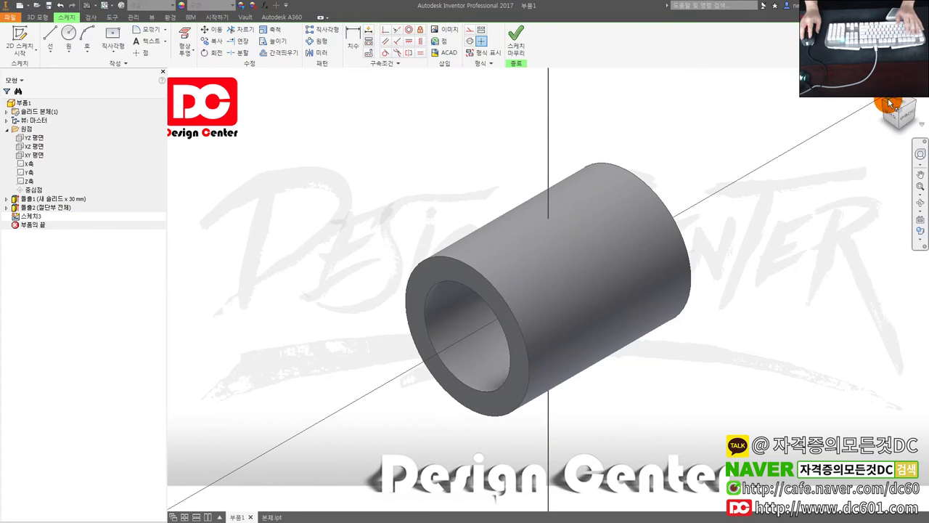
pyautogui.rightClick(902, 112)
pyautogui.moveTo(877, 179)
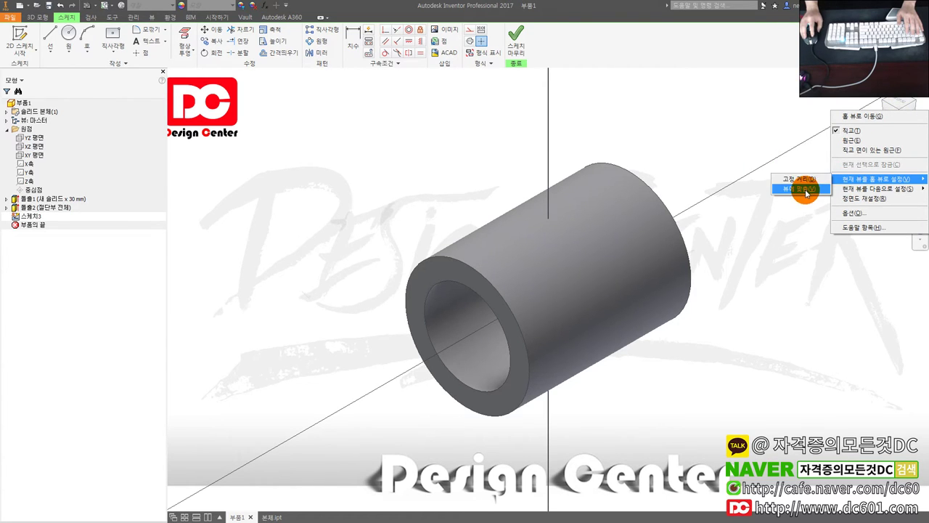
pyautogui.click(811, 189)
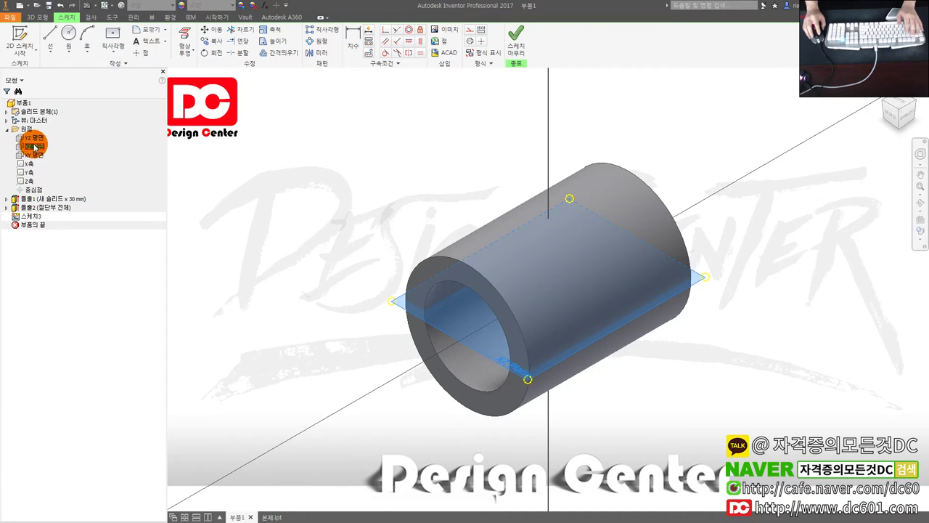
# - On the XZ plane, sketch an origin-centred square reaching the tube's wall line
pyautogui.press('Escape')
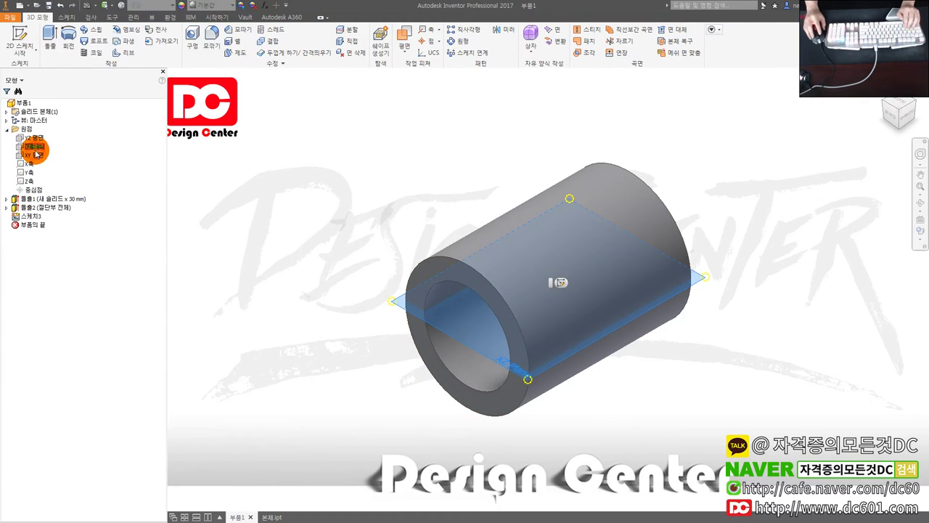
pyautogui.click(35, 147)
pyautogui.click(102, 174)
pyautogui.press('r')
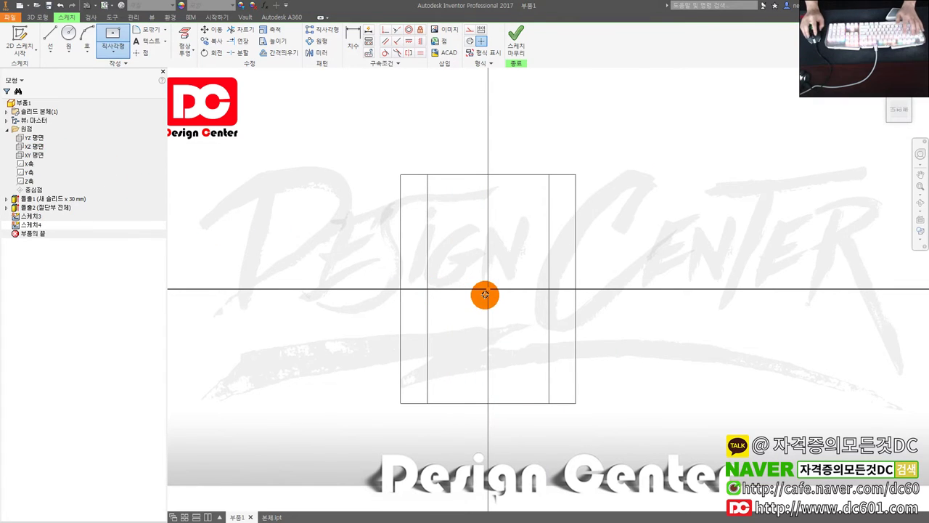
pyautogui.press('c')
pyautogui.click(489, 289)
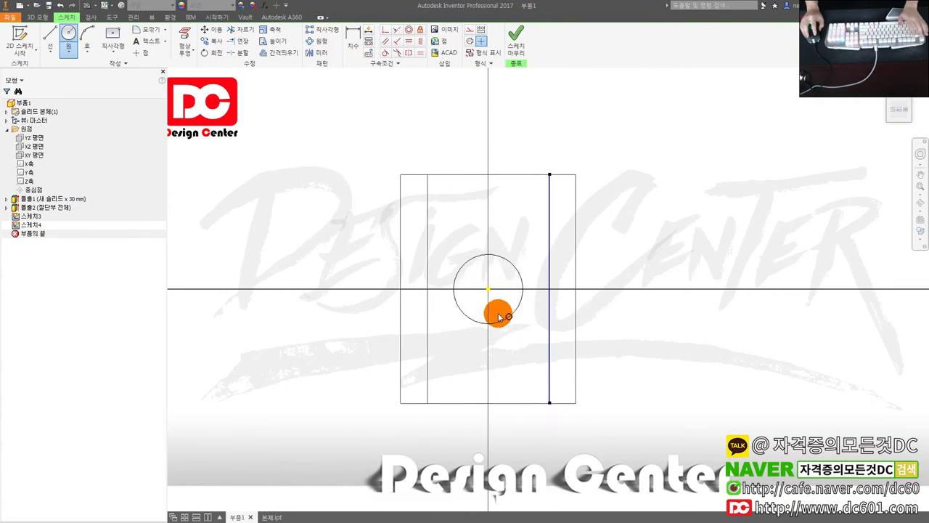
pyautogui.press('r')
pyautogui.click(489, 289)
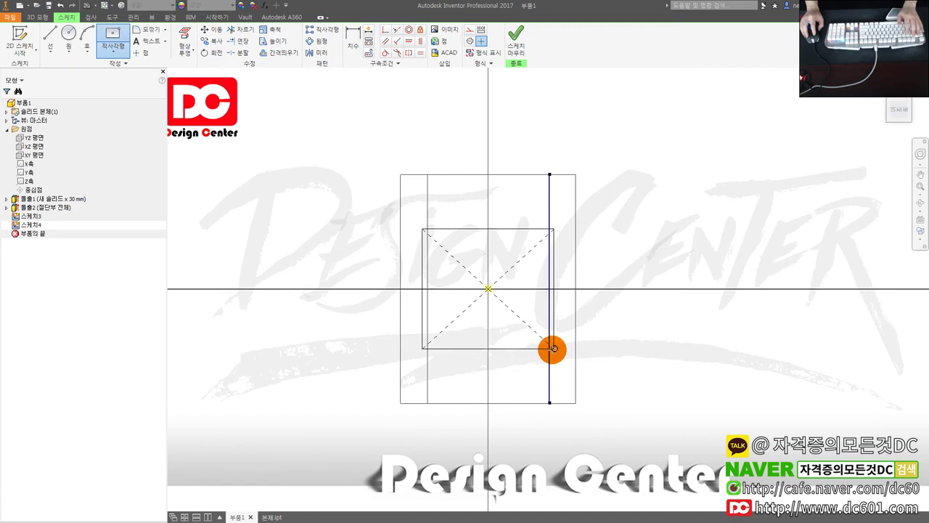
pyautogui.click(553, 346)
# - Extrude the square as a 30 mm cut through the tube's top
pyautogui.press('e')
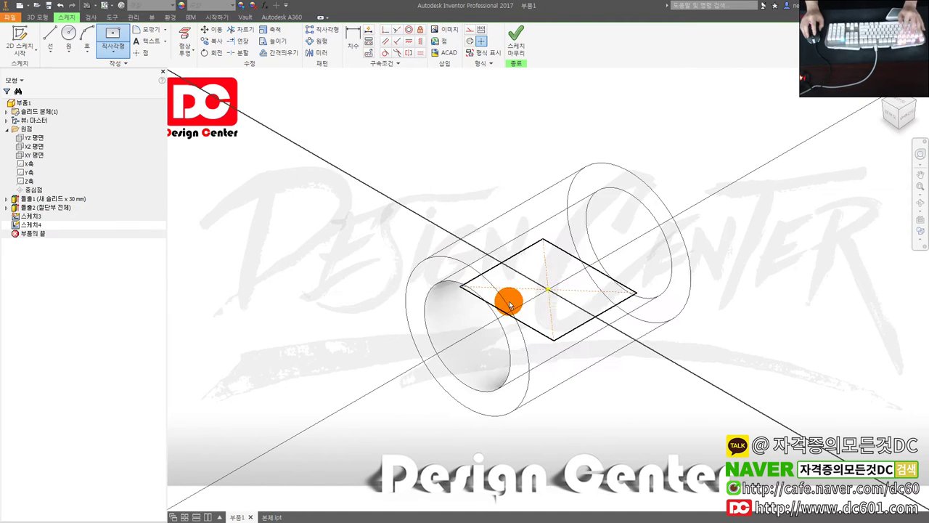
pyautogui.click(297, 138)
pyautogui.click(253, 123)
pyautogui.click(285, 182)
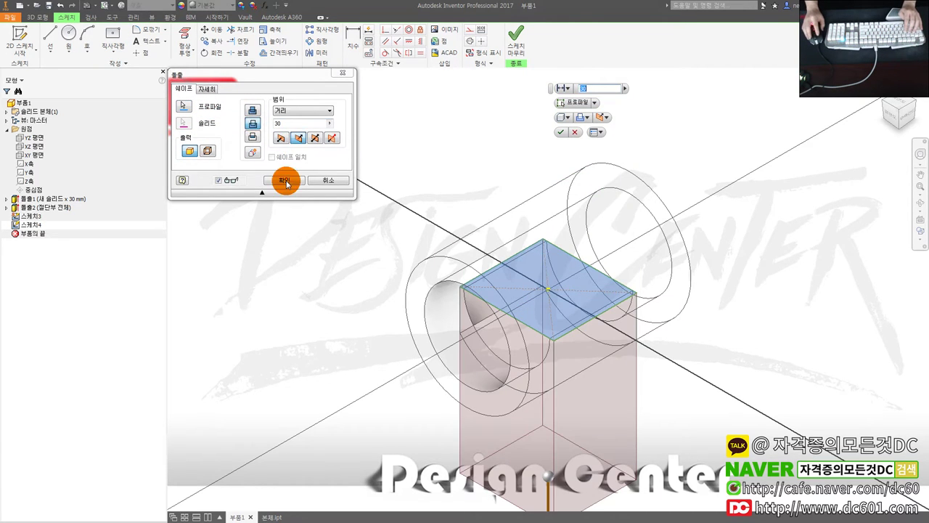
pyautogui.click(288, 138)
pyautogui.click(298, 181)
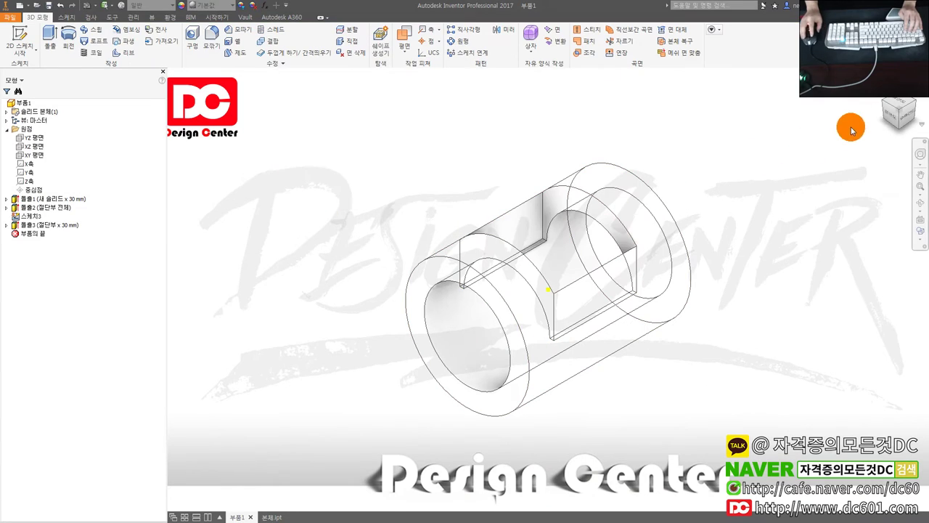
pyautogui.click(907, 116)
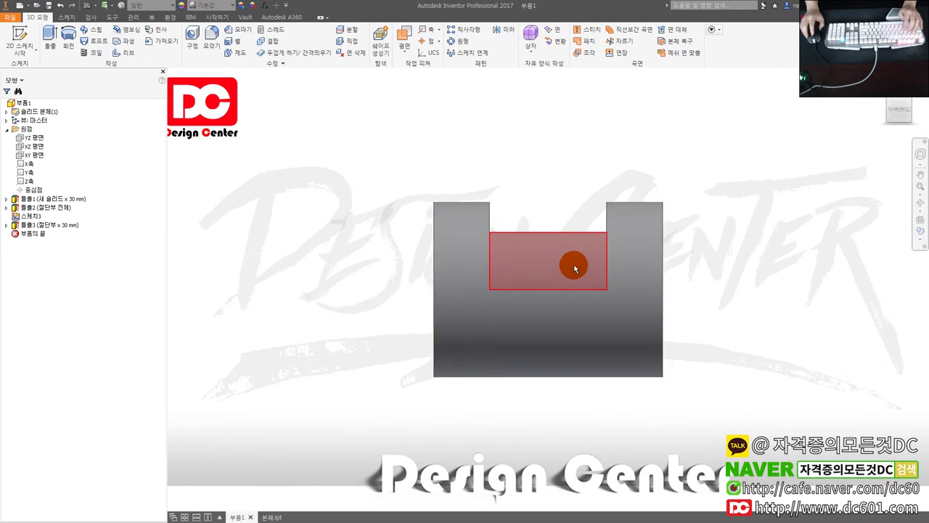
# - Inspect the square cut in front view, orbit back, and delete the 돌출3 cut
pyautogui.click(570, 270)
pyautogui.scroll(-3, 496, 289)
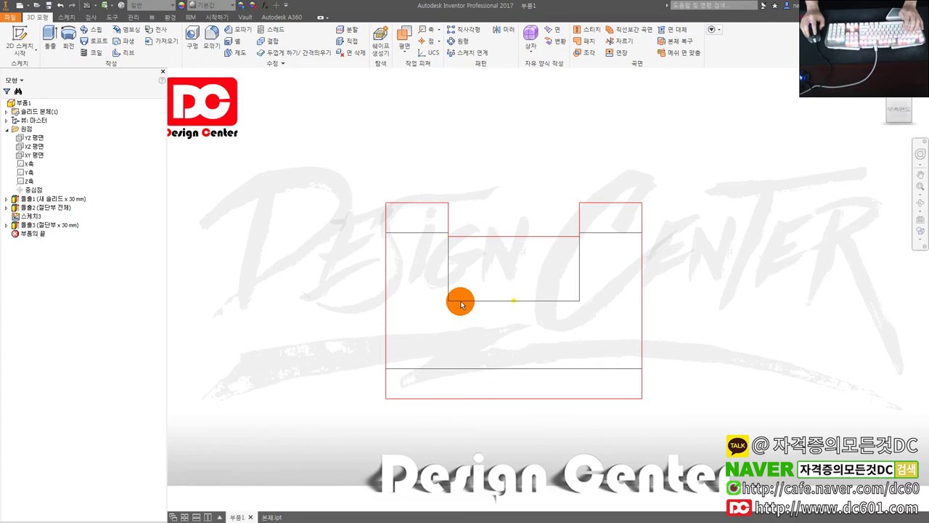
pyautogui.moveTo(474, 312)
pyautogui.keyDown('shift'); pyautogui.mouseDown(button='middle')
pyautogui.moveTo(599, 307)
pyautogui.moveTo(445, 314)
pyautogui.moveTo(527, 303)
pyautogui.moveTo(491, 326)
pyautogui.mouseUp(button='middle'); pyautogui.keyUp('shift')
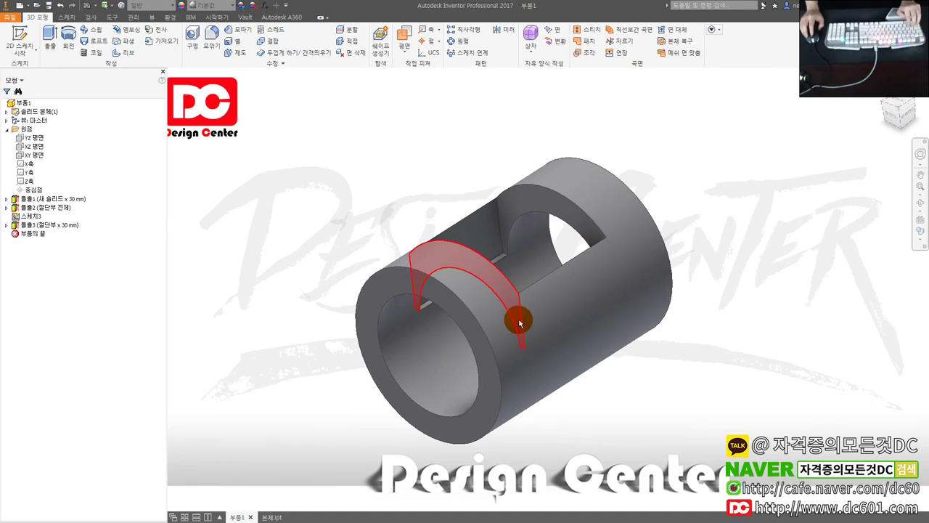
pyautogui.click(527, 318)
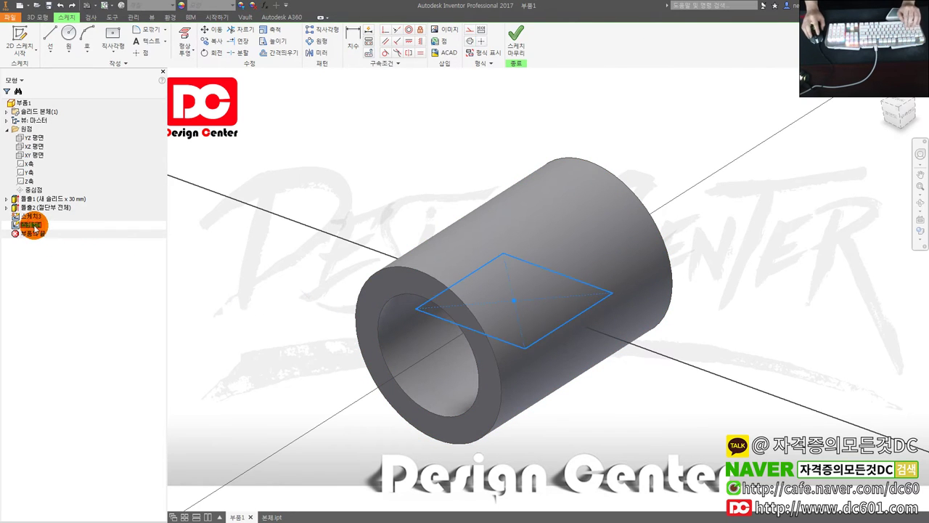
# - In 스케치4, replace the square with an origin-centred circle reaching the tube wall line
pyautogui.moveTo(32, 225); pyautogui.dragTo(177, 269, button='right')
pyautogui.click(33, 227)
pyautogui.doubleClick(31, 227)
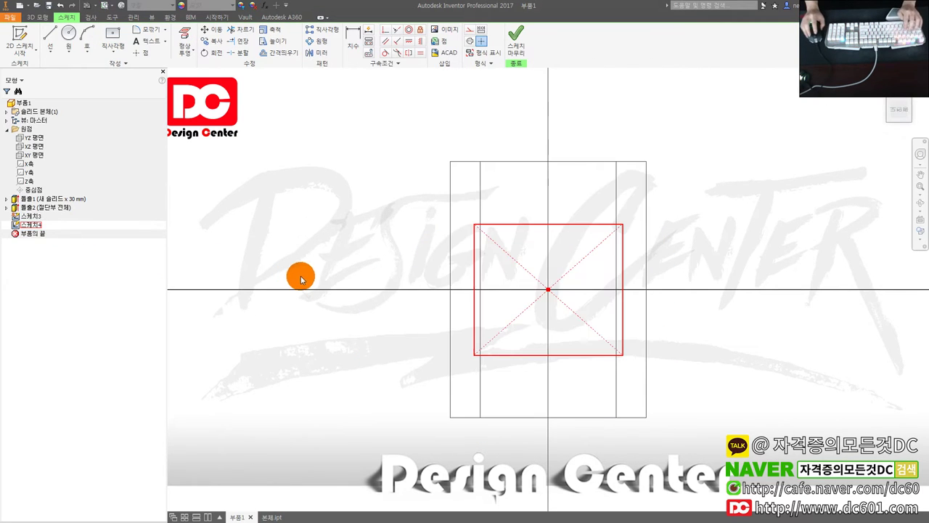
pyautogui.moveTo(377, 204); pyautogui.dragTo(715, 374)
pyautogui.press('Delete')
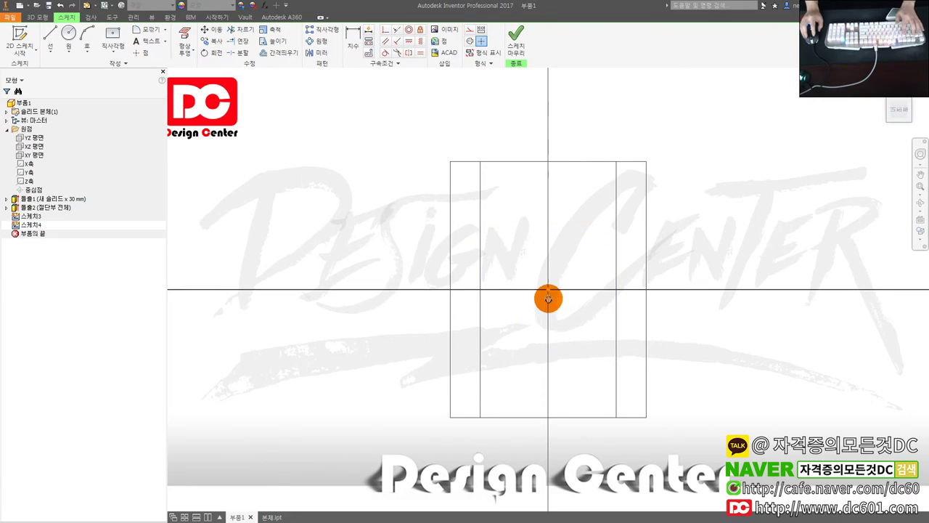
pyautogui.press('r')
pyautogui.click(549, 291)
pyautogui.press('c')
pyautogui.click(549, 290)
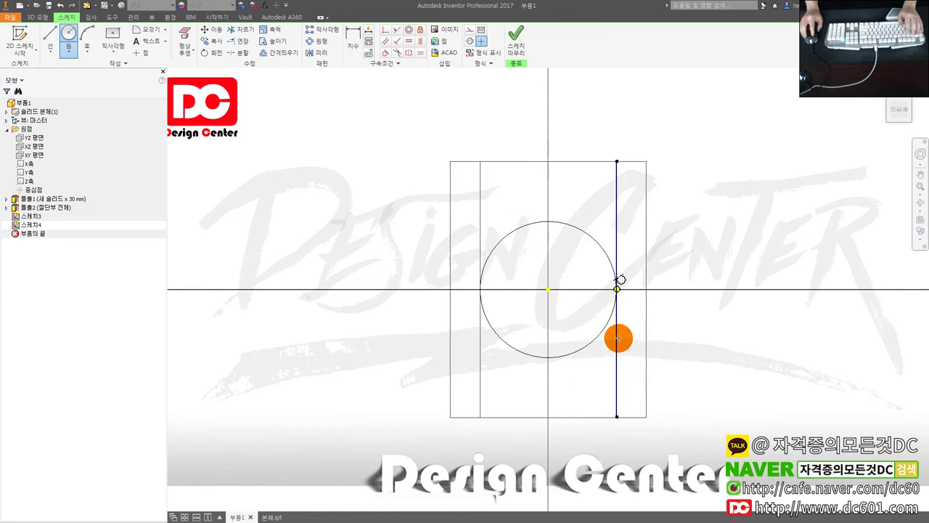
pyautogui.click(627, 331)
# - Extrude the circle as a 30 mm cut through the tube, then check it in a flat view
pyautogui.press('e')
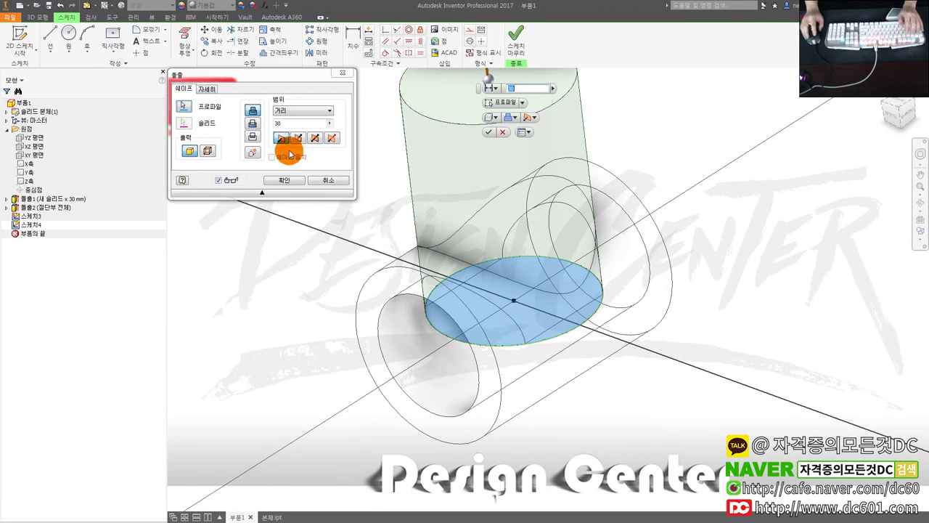
pyautogui.click(256, 125)
pyautogui.click(291, 140)
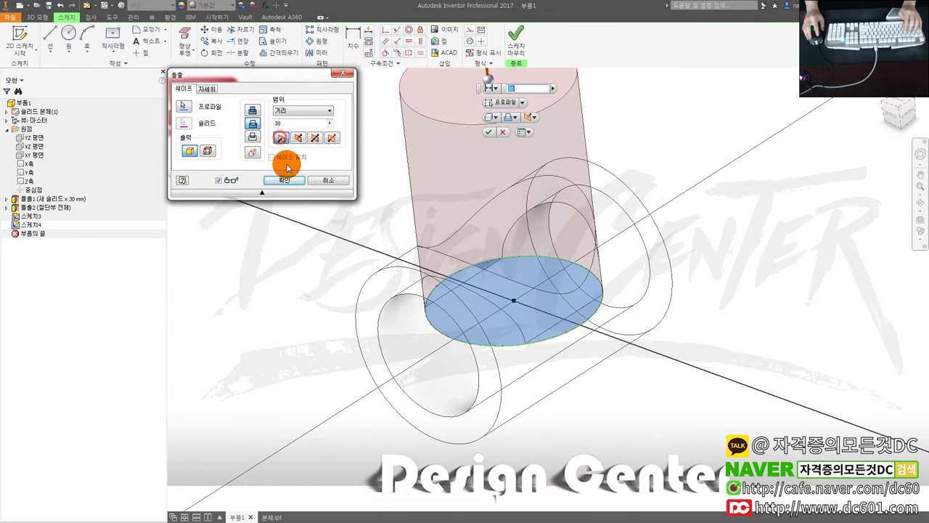
pyautogui.click(284, 180)
pyautogui.click(911, 116)
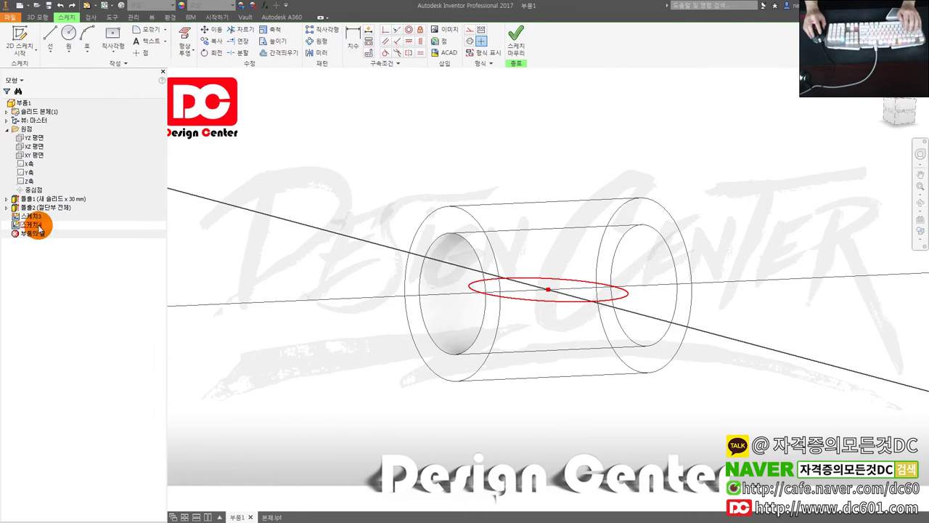
pyautogui.click(31, 225)
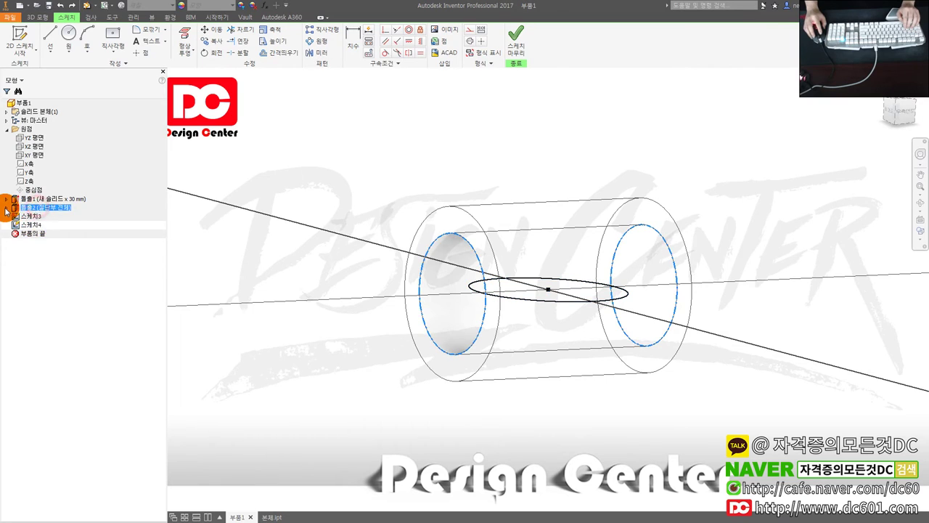
# - Check the tube's circle sketch, then open 스케치3 for editing
pyautogui.click(7, 207)
pyautogui.press('Escape')
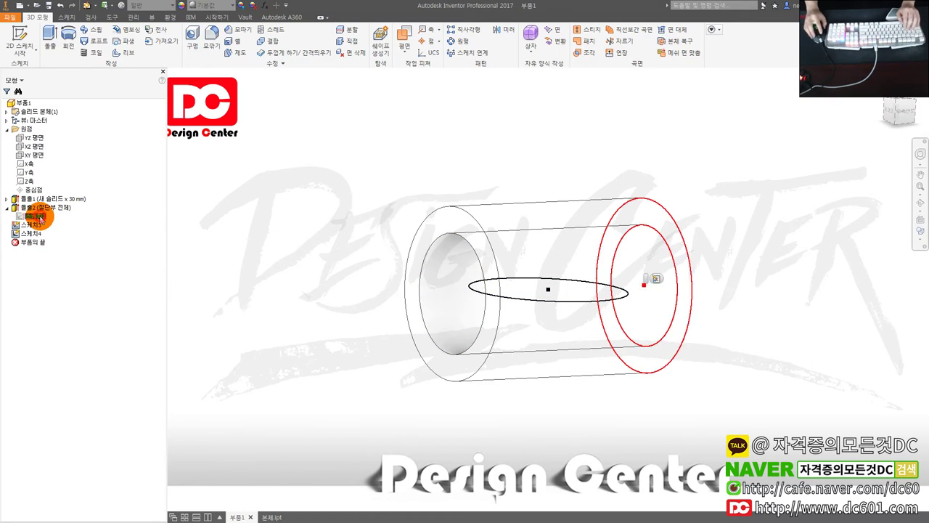
pyautogui.doubleClick(33, 215)
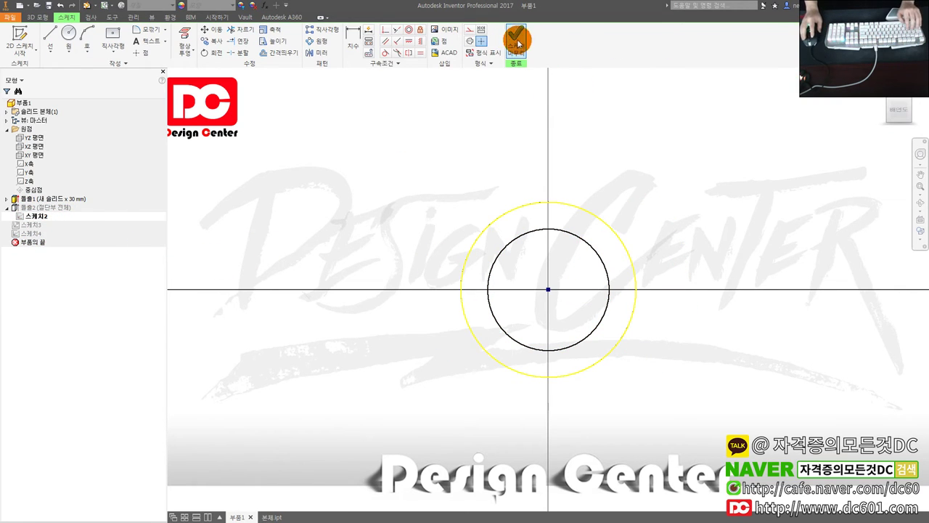
pyautogui.click(517, 36)
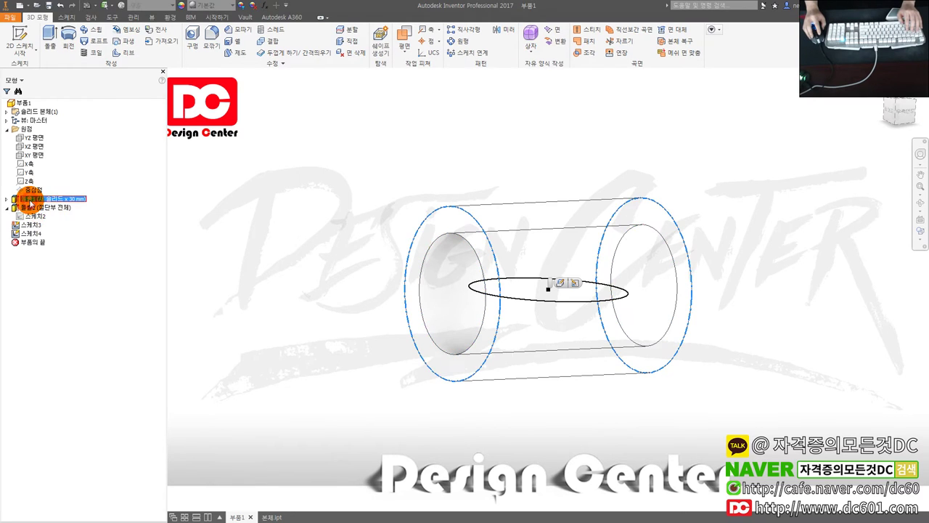
pyautogui.click(31, 225)
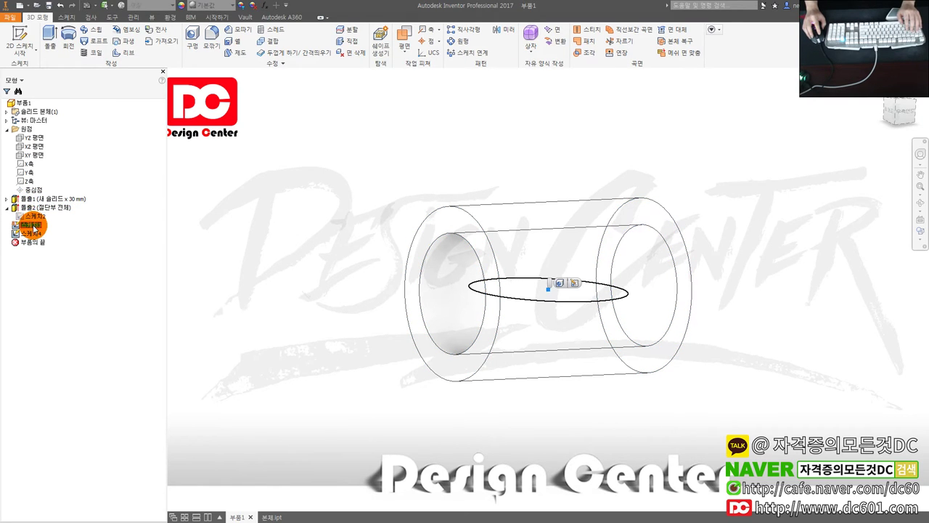
pyautogui.doubleClick(29, 225)
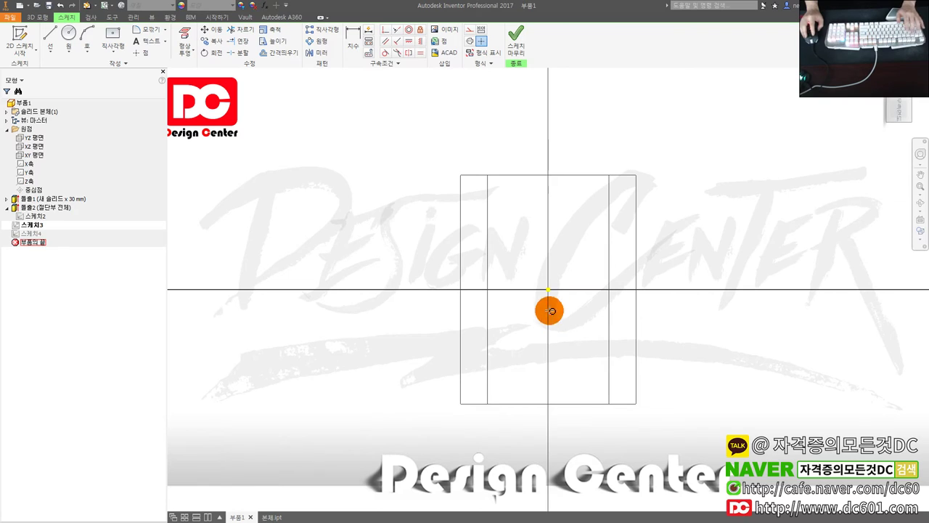
# - Draw a smaller origin-centred circle in 스케치3 and start extruding it as a cut
pyautogui.press('c')
pyautogui.click(548, 289)
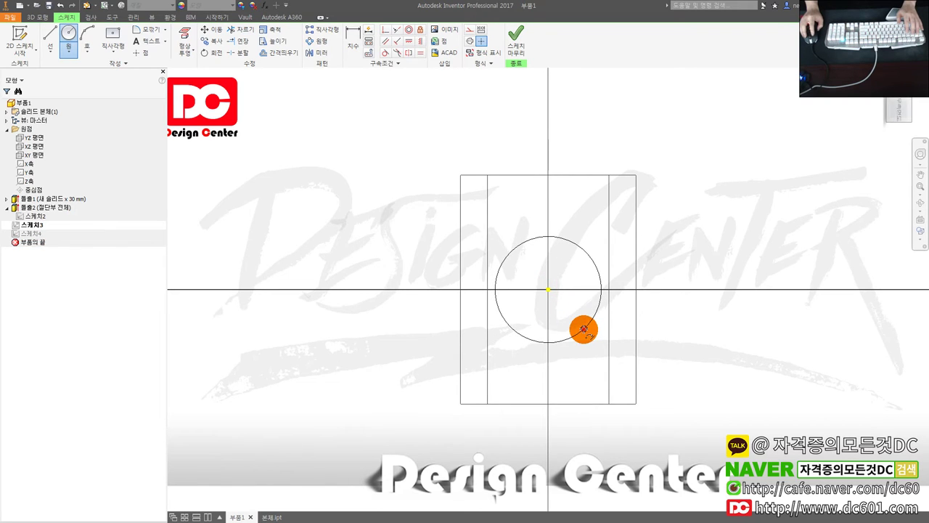
pyautogui.click(583, 331)
pyautogui.press('Escape')
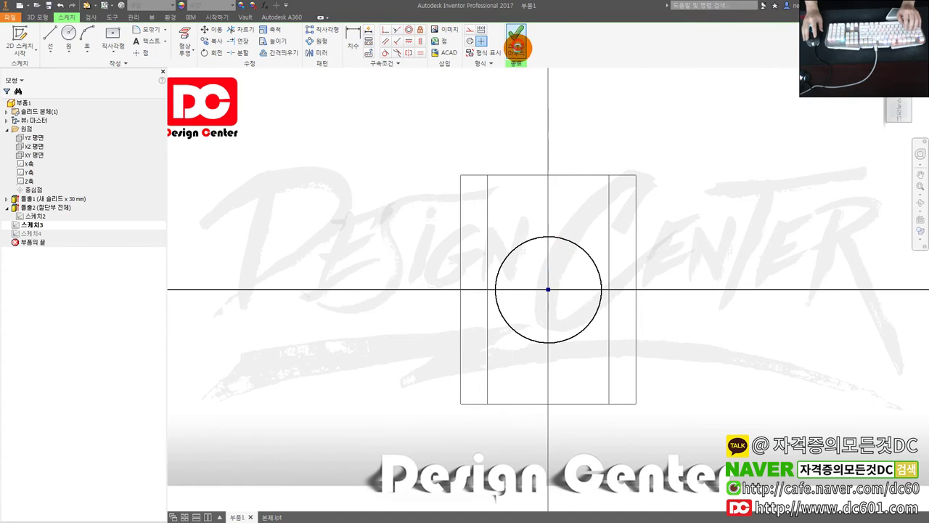
pyautogui.click(514, 44)
pyautogui.press('e')
pyautogui.click(253, 123)
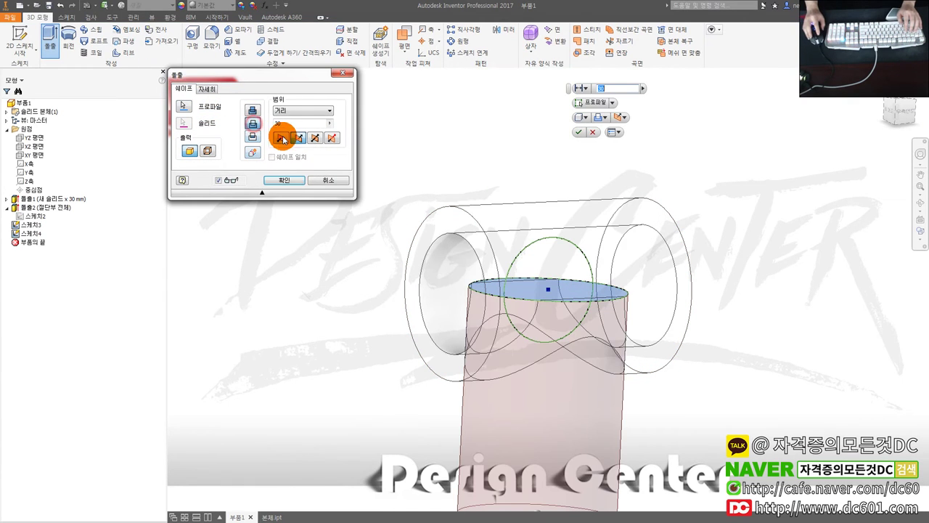
# - Flip the 30 mm circular cut upward, apply it, and inspect the result
pyautogui.click(281, 138)
pyautogui.click(285, 180)
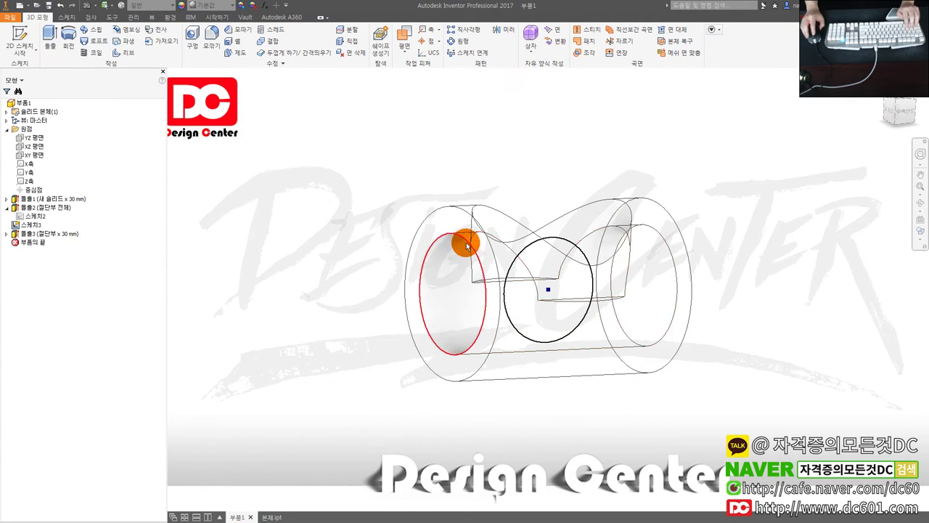
pyautogui.keyDown('shift'); pyautogui.moveTo(464, 240); pyautogui.dragTo(459, 271, button='middle'); pyautogui.keyUp('shift')
# - Undo the circular cut and delete the redundant sketch 스케치3
pyautogui.hotkey('ctrl', 'z')
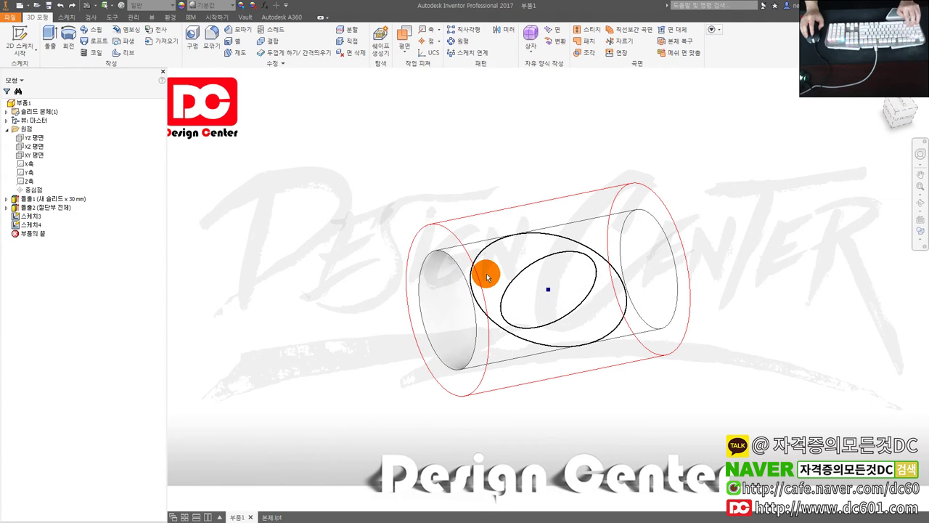
pyautogui.moveTo(559, 278)
pyautogui.keyDown('shift'); pyautogui.mouseDown(button='middle')
pyautogui.moveTo(579, 243)
pyautogui.moveTo(564, 253)
pyautogui.moveTo(563, 279)
pyautogui.moveTo(571, 247)
pyautogui.mouseUp(button='middle'); pyautogui.keyUp('shift')
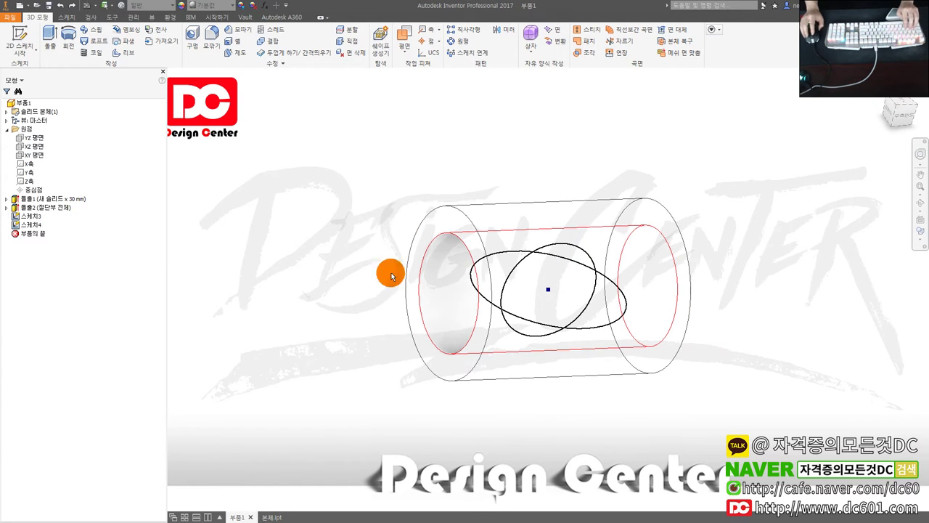
pyautogui.rightClick(33, 225)
pyautogui.click(63, 250)
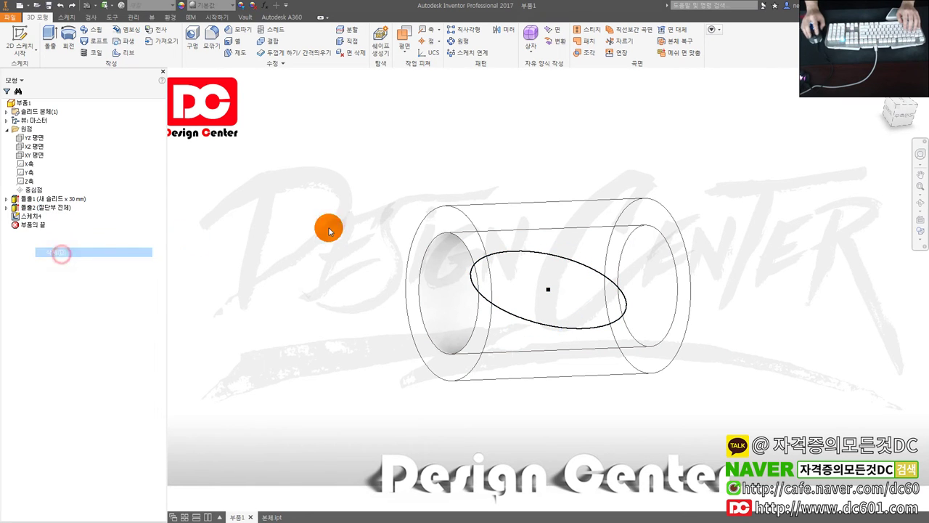
# - Finish the circle sketch 스케치4 and extrude it upward as a 30 mm saddle-shaped cut
pyautogui.doubleClick(29, 216)
pyautogui.press('o')
pyautogui.click(581, 213)
pyautogui.press('e')
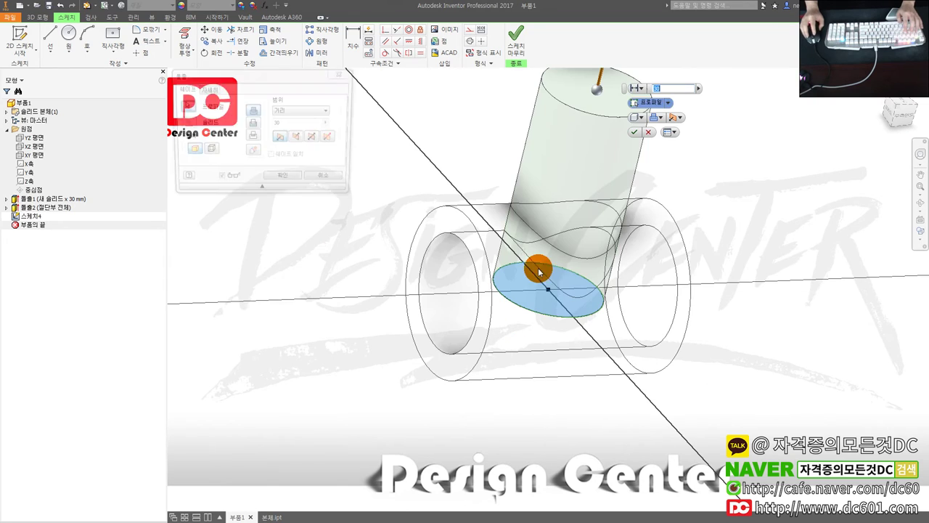
pyautogui.click(253, 123)
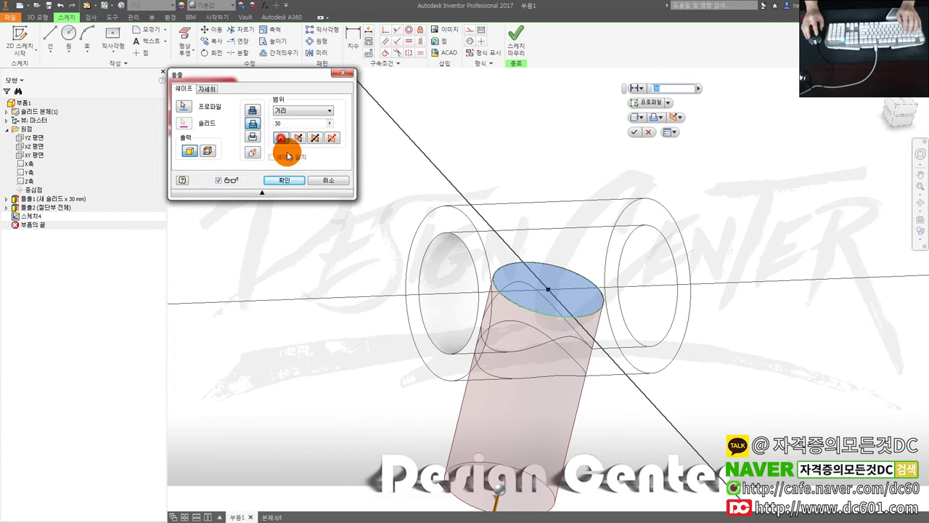
pyautogui.click(297, 138)
pyautogui.click(284, 180)
# - Check the front view, then start sketch 스케치5 on the tube's end face with a rectangle
pyautogui.press('F6')
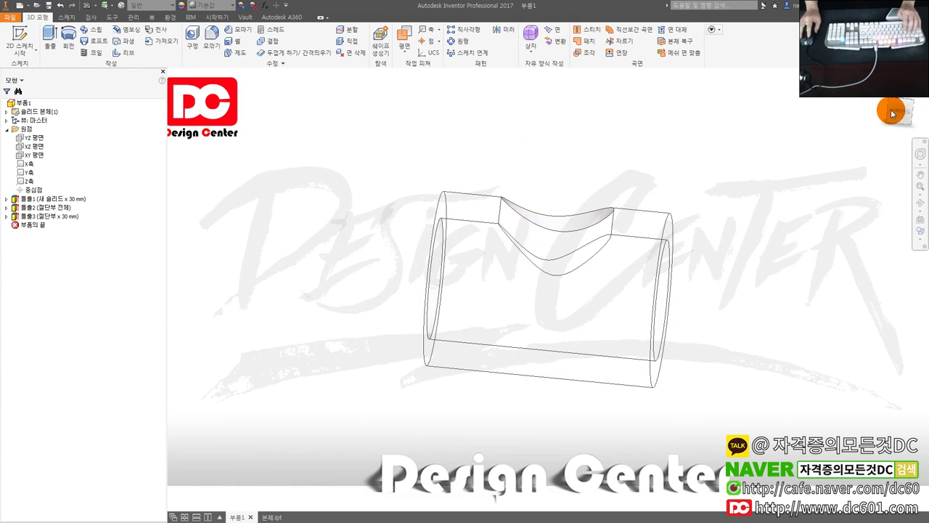
pyautogui.click(893, 114)
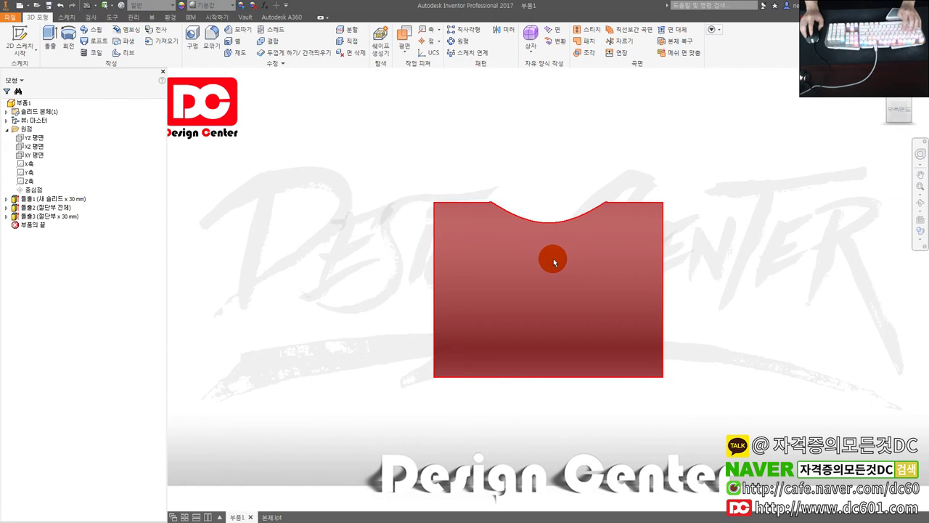
pyautogui.press('F6')
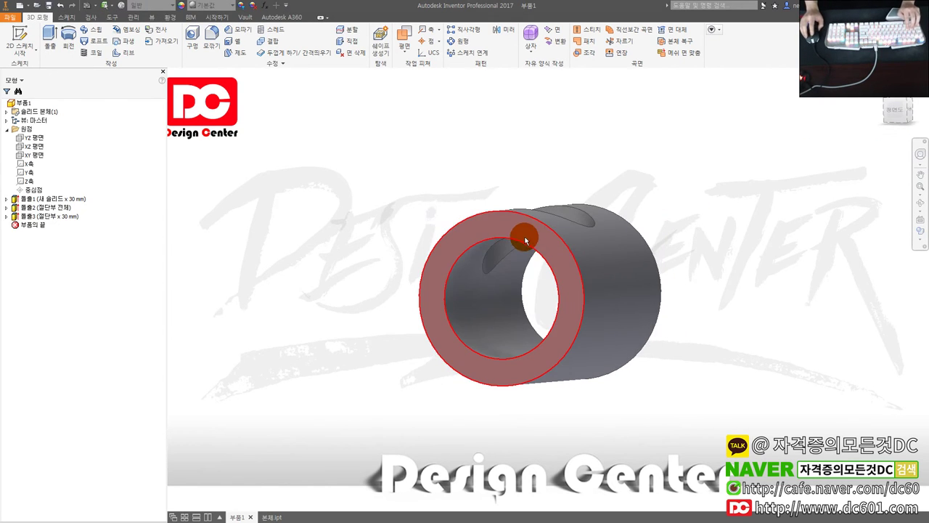
pyautogui.click(523, 234)
pyautogui.click(623, 351)
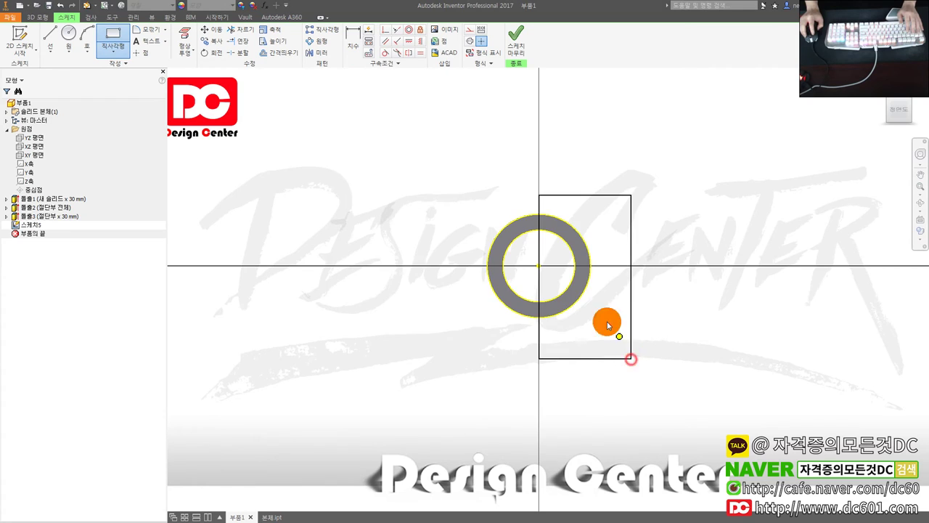
# - Complete the rectangle and extrude it as a through-all cut removing half the tube
pyautogui.press('e')
pyautogui.click(608, 269)
pyautogui.click(252, 127)
pyautogui.click(303, 110)
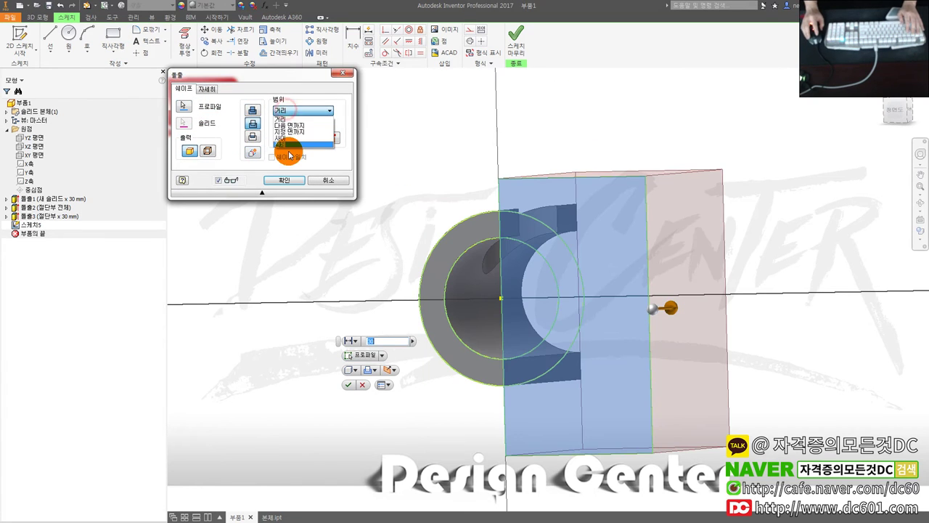
pyautogui.click(292, 138)
pyautogui.click(284, 180)
# - Check the cut from front and tilted views, then bring up section A-A in the reference PDF
pyautogui.click(911, 123)
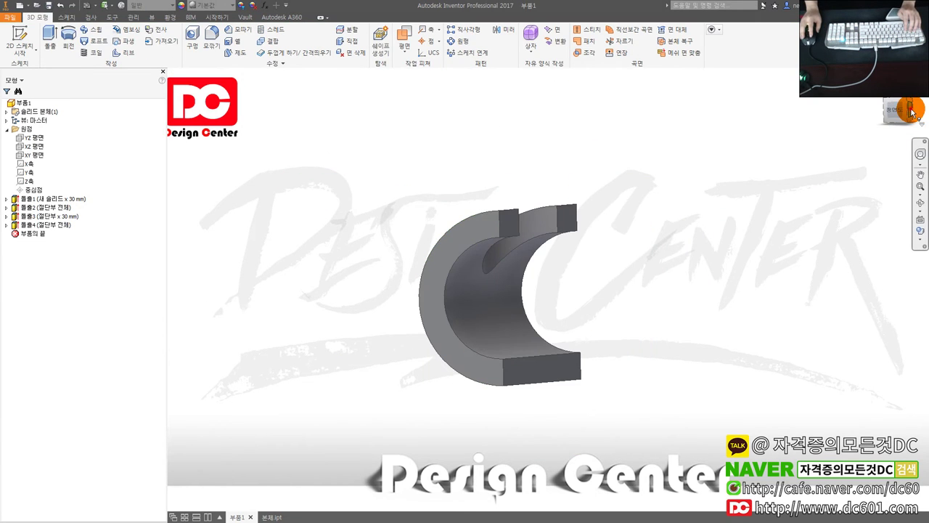
pyautogui.click(913, 111)
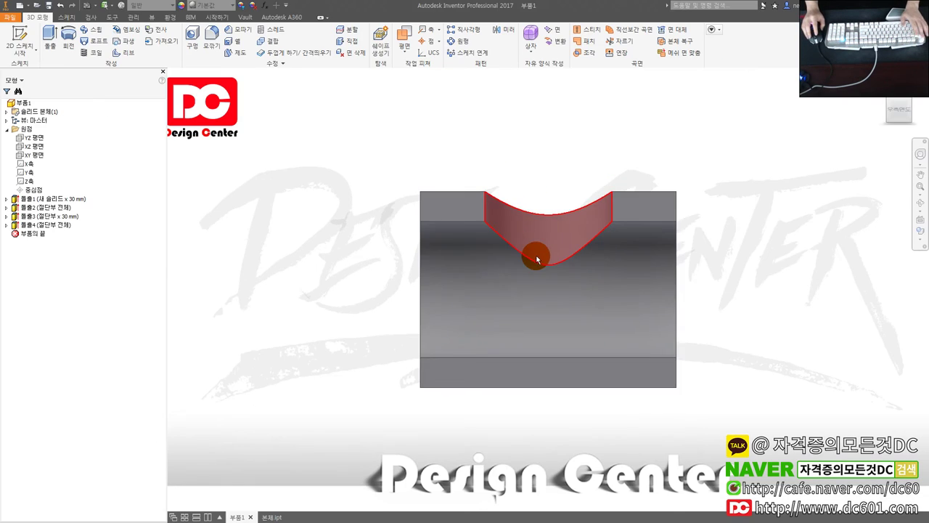
pyautogui.moveTo(530, 257)
pyautogui.keyDown('shift'); pyautogui.mouseDown(button='middle')
pyautogui.moveTo(525, 284)
pyautogui.moveTo(525, 272)
pyautogui.mouseUp(button='middle'); pyautogui.keyUp('shift')
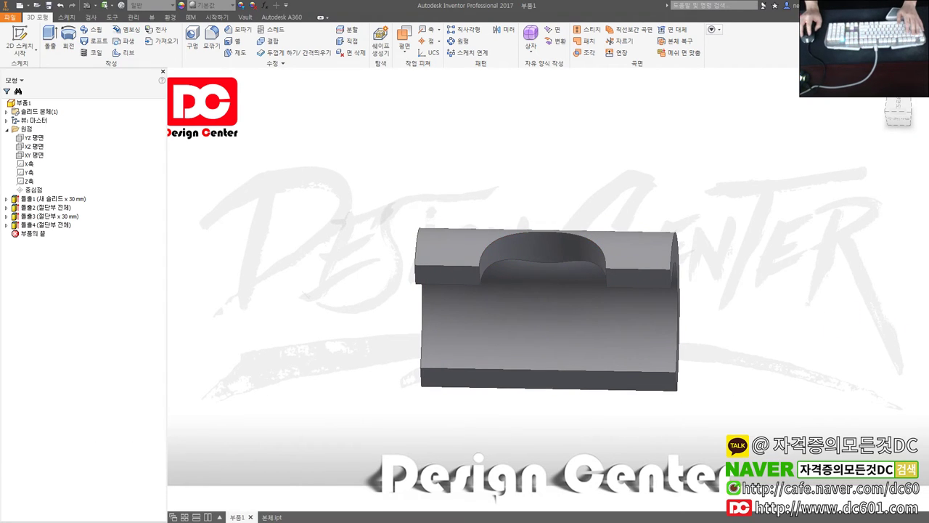
pyautogui.hotkey('alt', 'Tab')
pyautogui.click(519, 292)
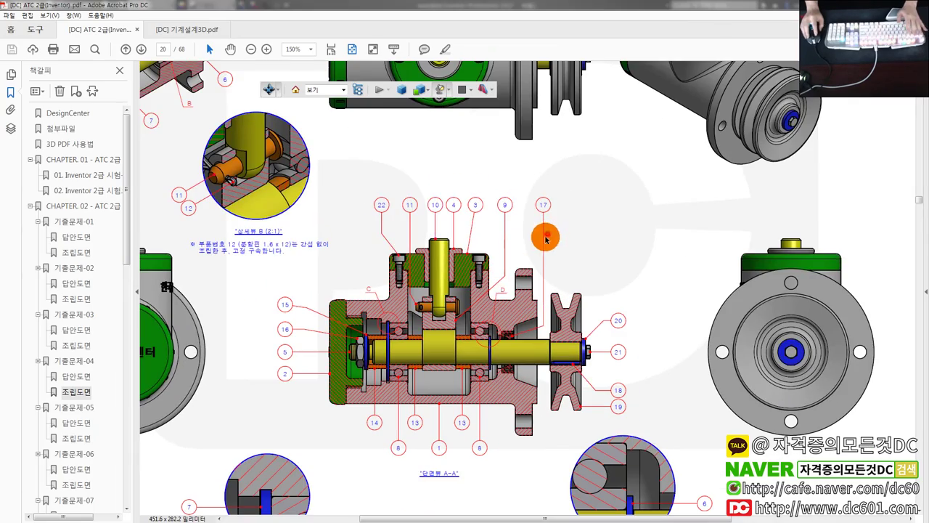
# - Activate the tee-body 3D model and zoom out to show the whole page
pyautogui.click(547, 250)
pyautogui.keyDown('ctrl'); pyautogui.scroll(-1, 567, 234); pyautogui.keyUp('ctrl')
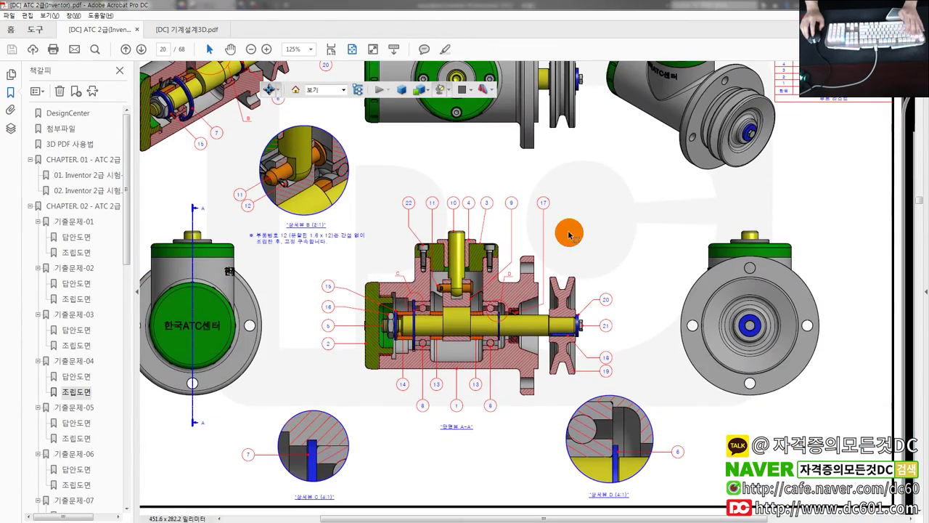
pyautogui.keyDown('ctrl'); pyautogui.scroll(-1, 581, 214); pyautogui.keyUp('ctrl')
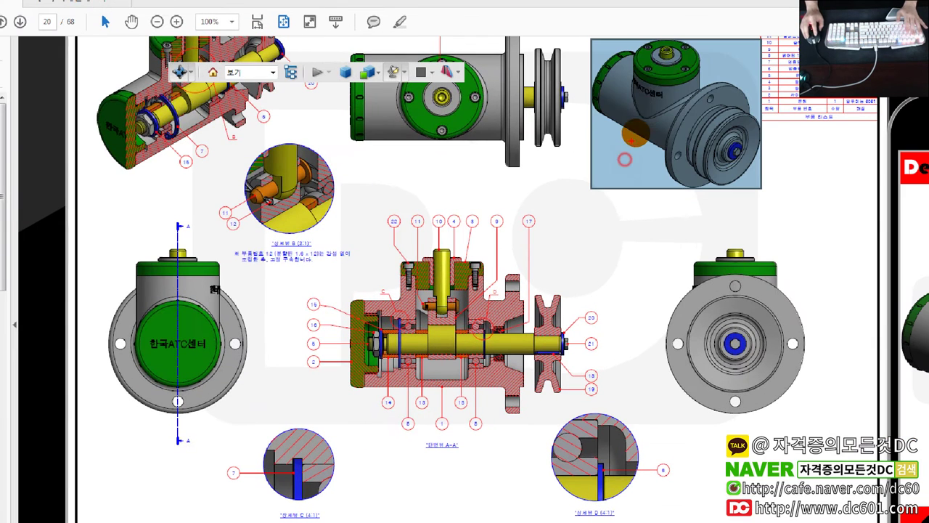
# - Mark the top housing and central shaft on section A-A, then clear the markings
pyautogui.moveTo(662, 73); pyautogui.dragTo(665, 54)
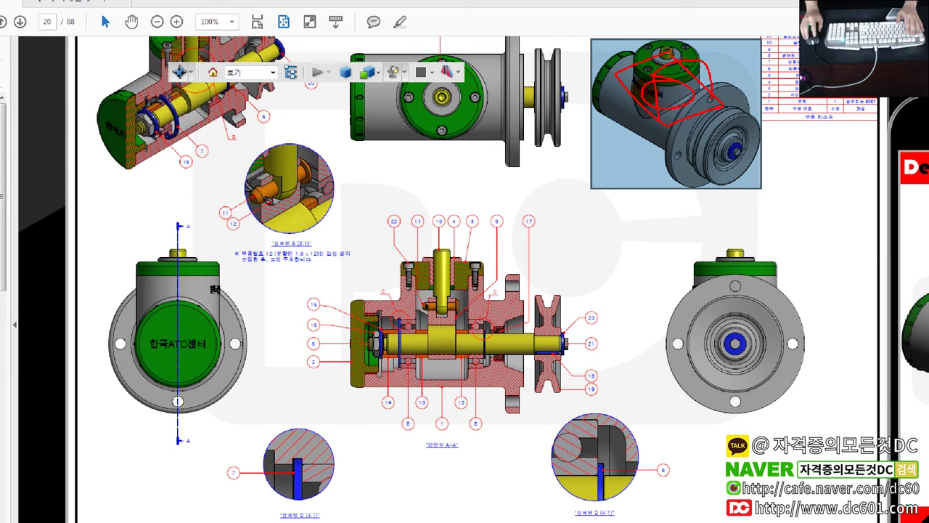
pyautogui.moveTo(460, 260)
pyautogui.mouseDown()
pyautogui.moveTo(500, 311)
pyautogui.moveTo(497, 226)
pyautogui.mouseUp()
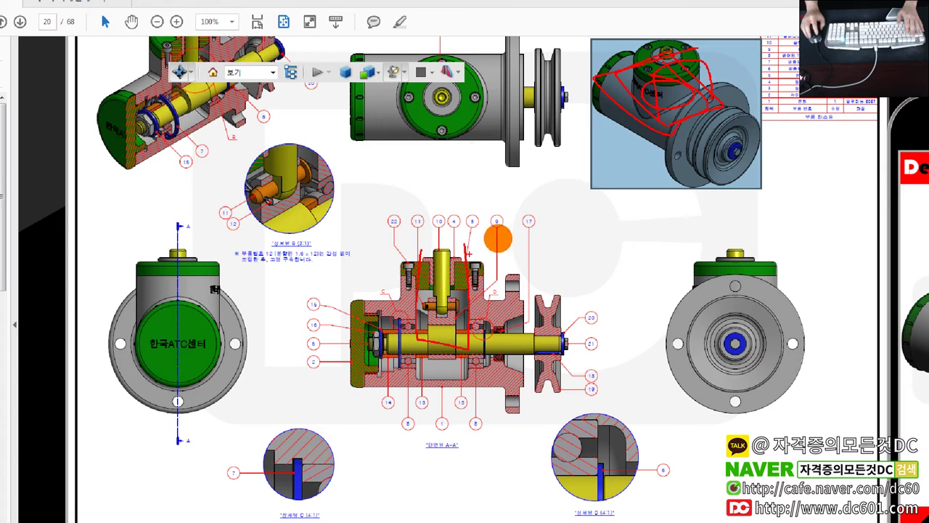
pyautogui.click(484, 226)
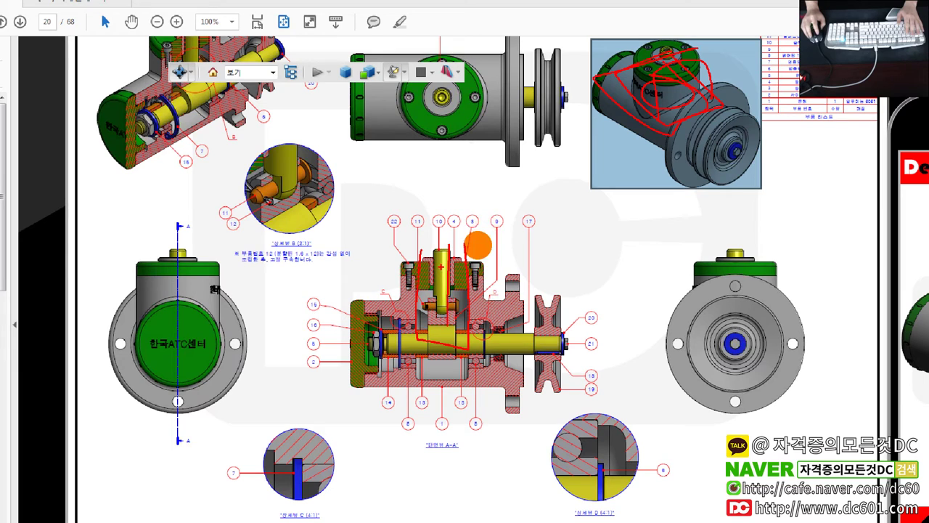
pyautogui.moveTo(371, 273); pyautogui.dragTo(532, 263)
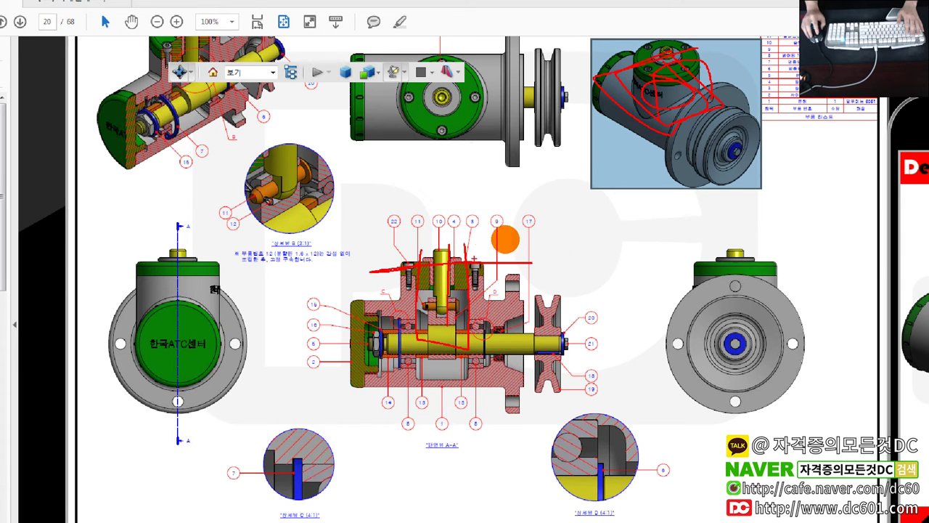
pyautogui.moveTo(401, 230); pyautogui.dragTo(400, 273)
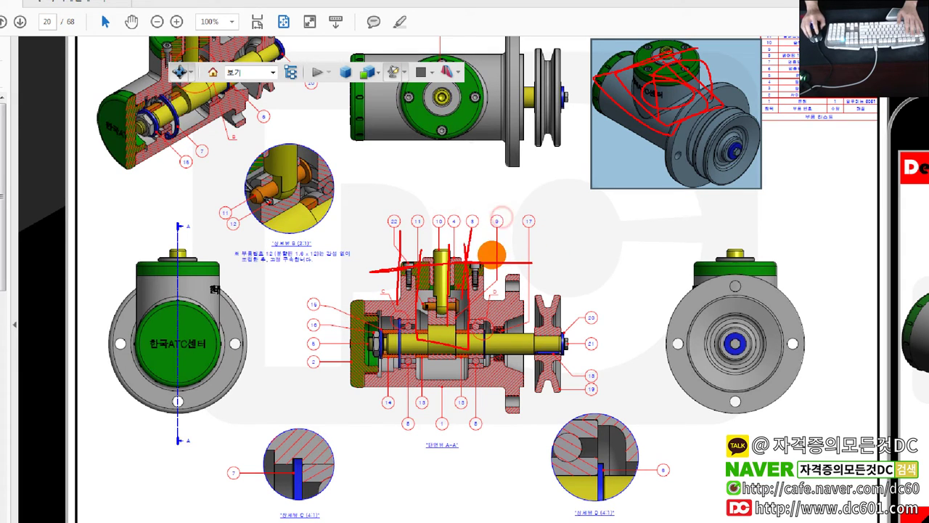
pyautogui.press('Escape')
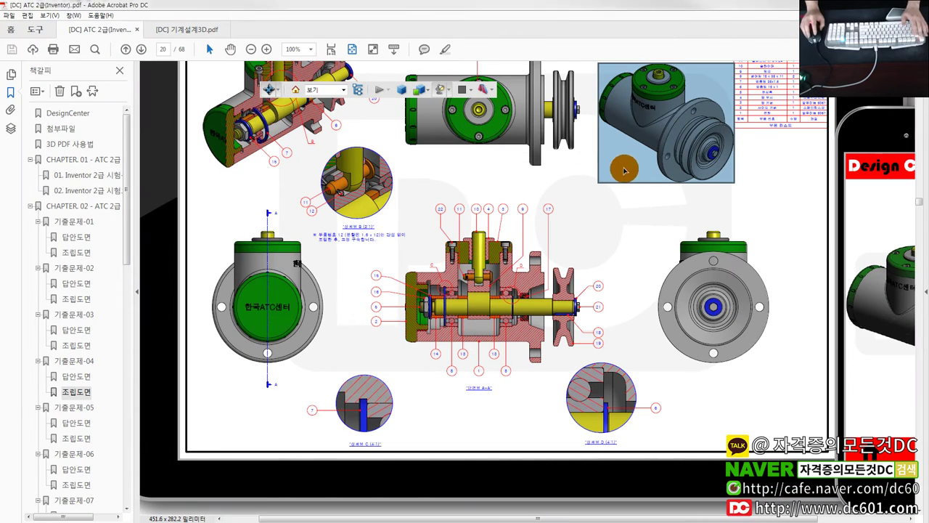
pyautogui.scroll(3, 585, 245)
# - Circle the two bolts in the section view and sketch guide lines between the views
pyautogui.hotkey('ctrl', '1')
pyautogui.moveTo(493, 361); pyautogui.dragTo(499, 363)
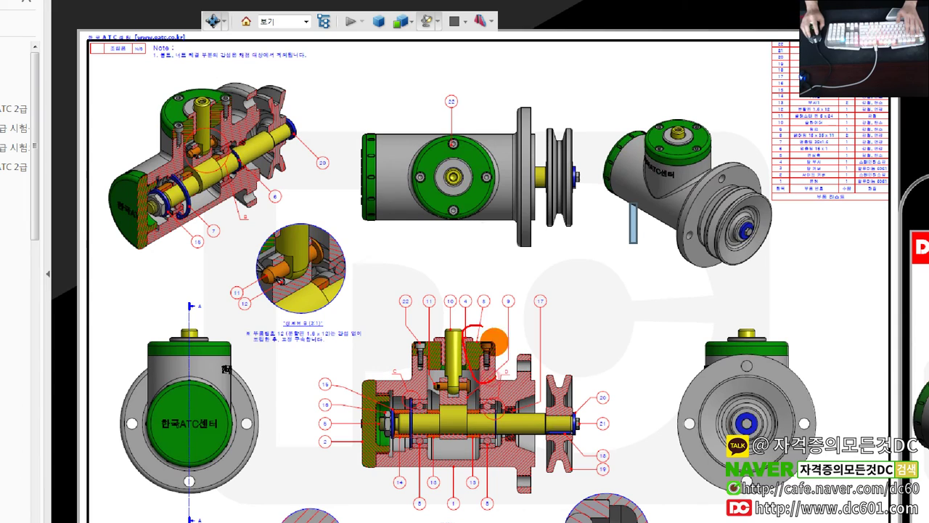
pyautogui.moveTo(434, 353); pyautogui.dragTo(446, 369)
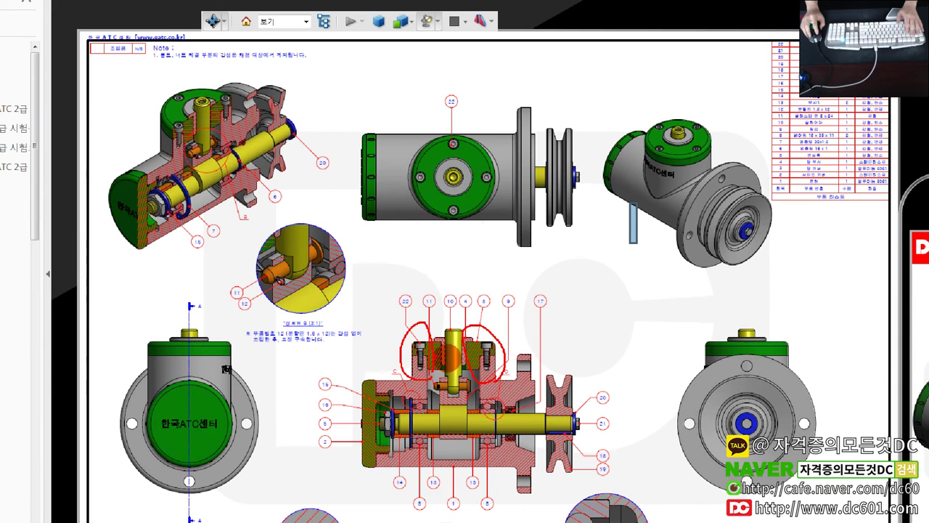
pyautogui.moveTo(446, 226); pyautogui.dragTo(451, 330)
pyautogui.moveTo(396, 263)
pyautogui.mouseDown()
pyautogui.moveTo(508, 263)
pyautogui.moveTo(503, 270)
pyautogui.mouseUp()
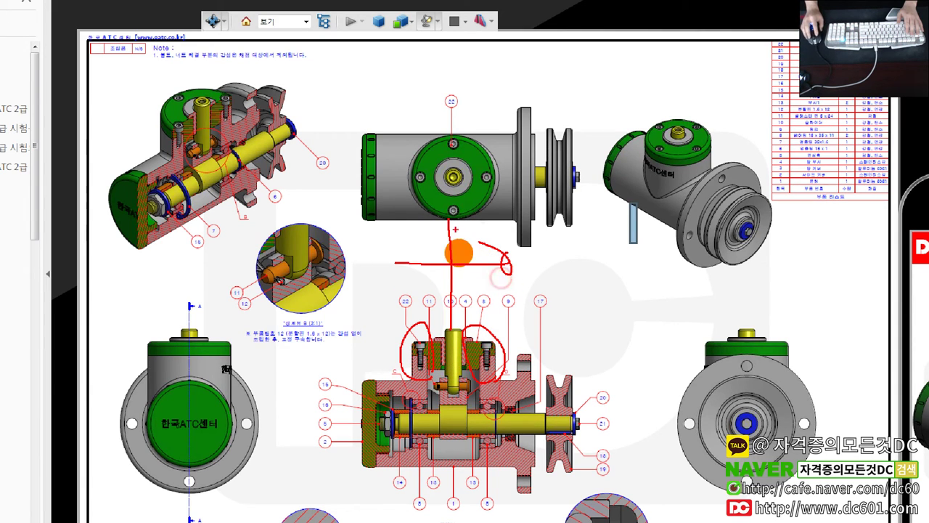
pyautogui.moveTo(402, 253); pyautogui.dragTo(418, 281)
# - Mark up the green end cap in the top view, then clear and switch to 기계설계3D PDF
pyautogui.moveTo(512, 251); pyautogui.dragTo(498, 220)
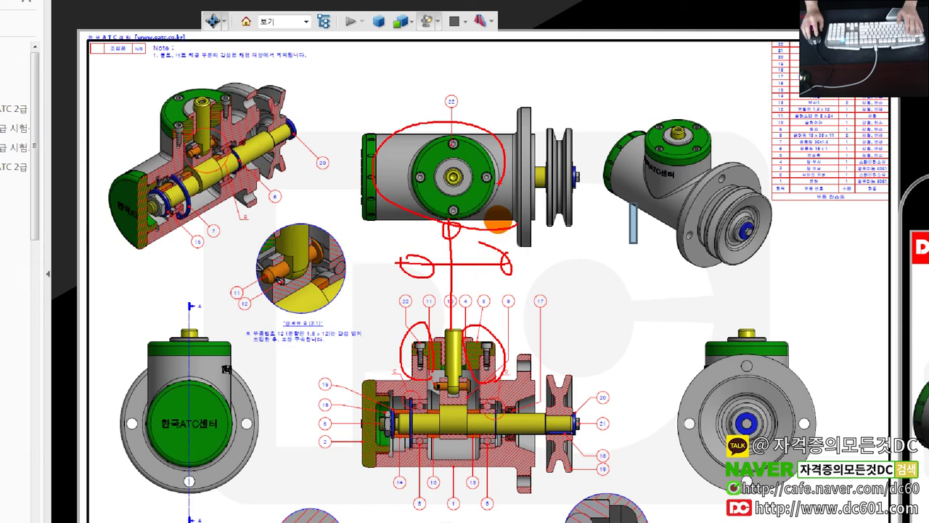
pyautogui.moveTo(424, 231); pyautogui.dragTo(472, 140)
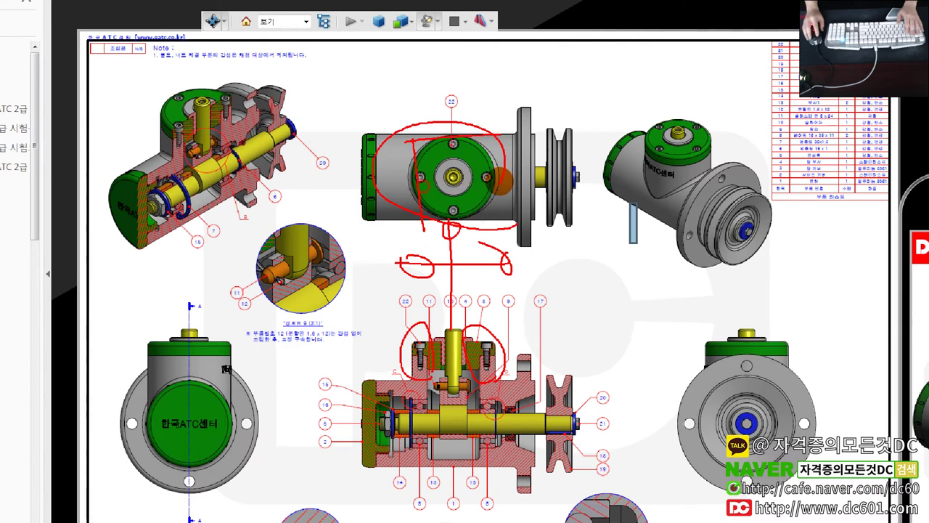
pyautogui.moveTo(420, 225); pyautogui.dragTo(522, 225)
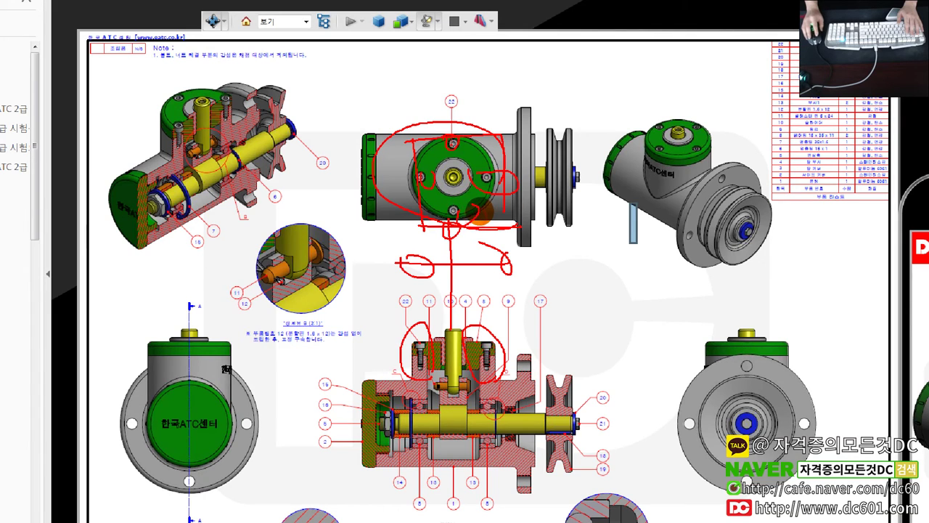
pyautogui.moveTo(485, 214); pyautogui.dragTo(444, 186)
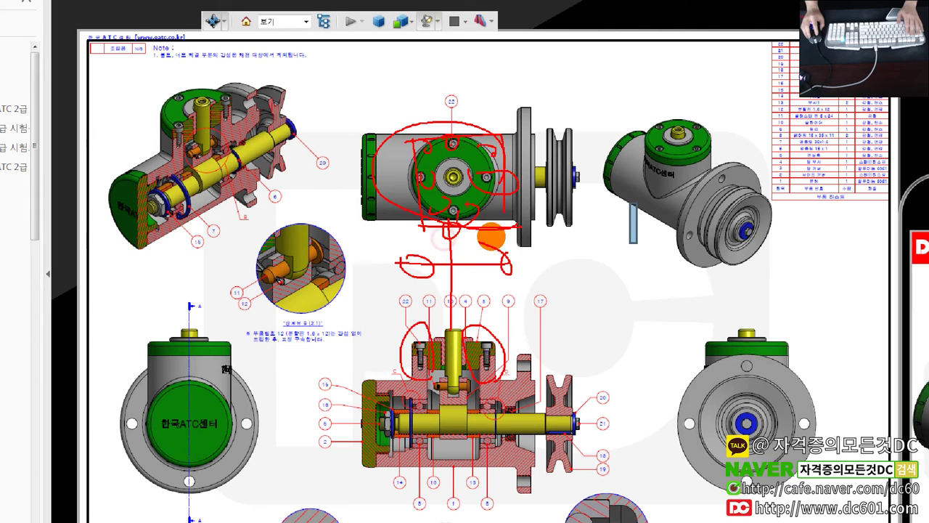
pyautogui.press('Escape')
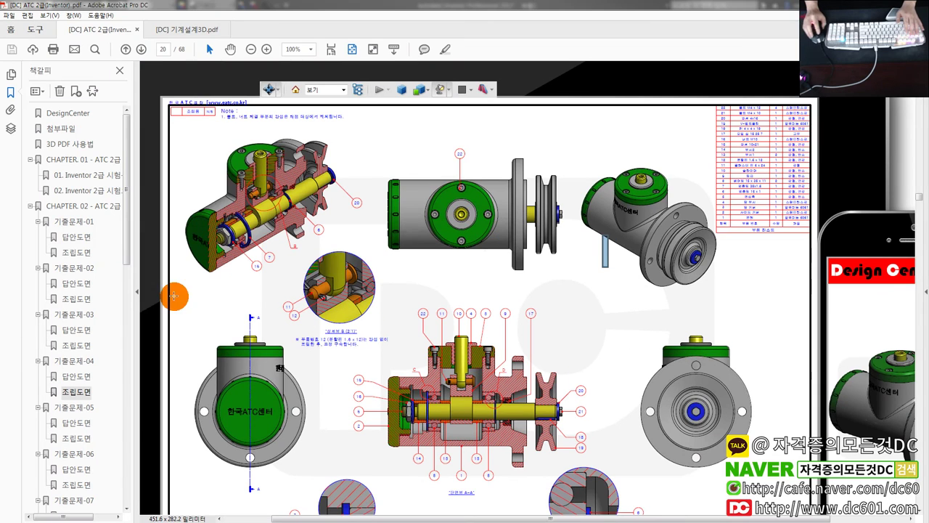
pyautogui.click(185, 29)
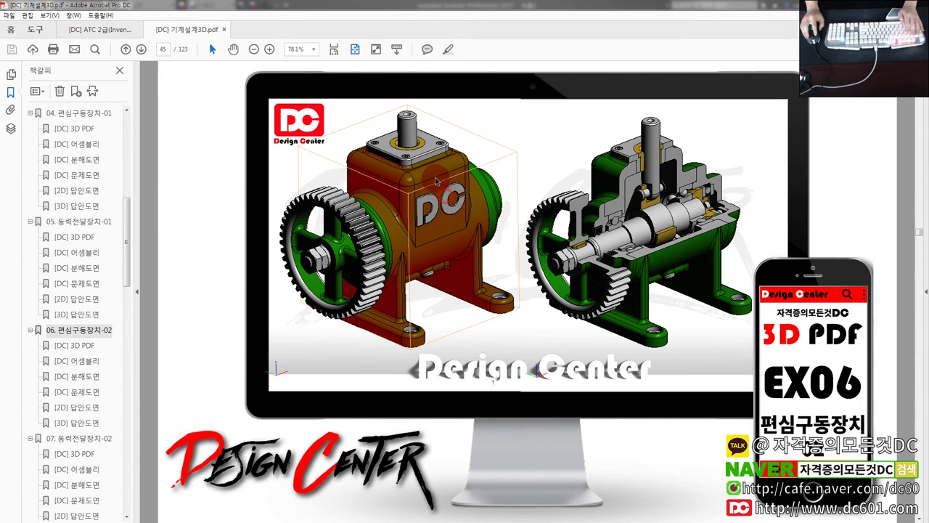
# - Activate the gearbox model, turn it to the top plate, and mark its bolt holes and shaft
pyautogui.click(444, 195)
pyautogui.moveTo(430, 171)
pyautogui.mouseDown()
pyautogui.moveTo(428, 164)
pyautogui.moveTo(458, 199)
pyautogui.mouseUp()
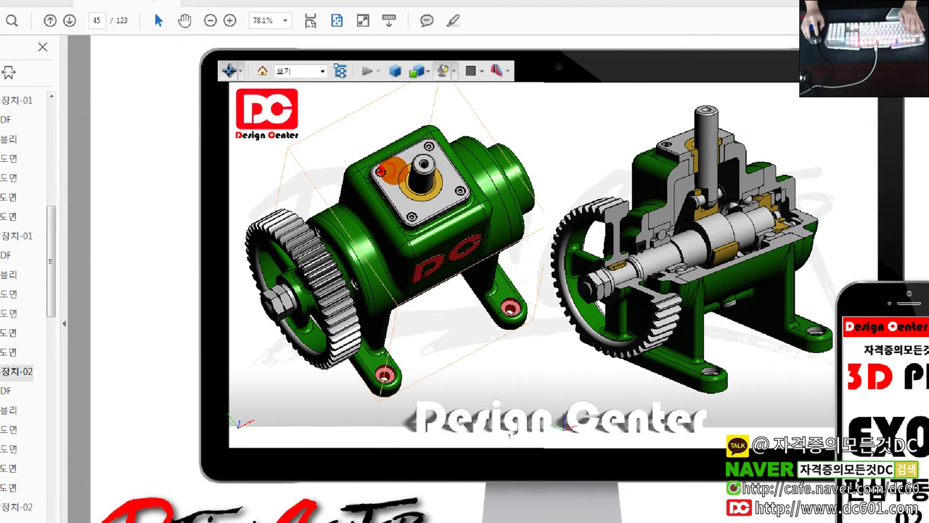
pyautogui.moveTo(435, 141); pyautogui.dragTo(433, 154)
pyautogui.moveTo(419, 209); pyautogui.dragTo(408, 219)
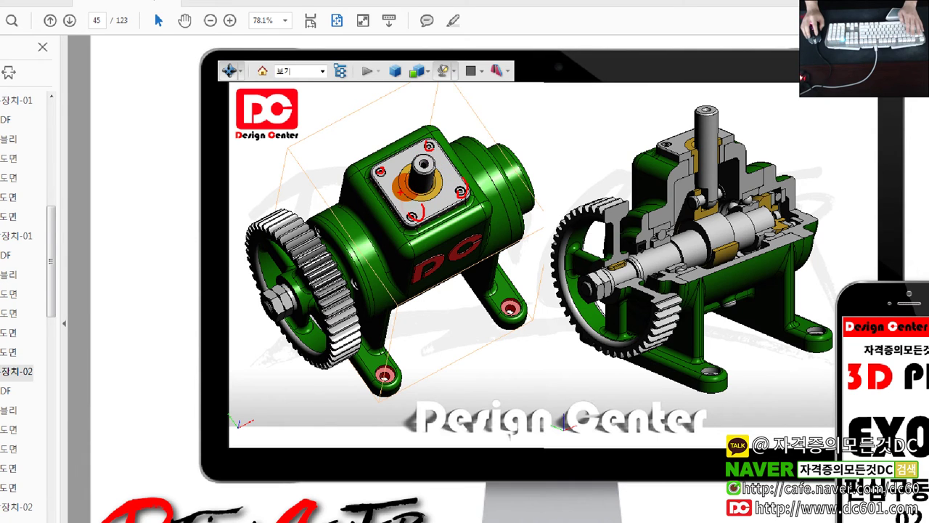
pyautogui.moveTo(440, 164)
pyautogui.mouseDown()
pyautogui.moveTo(450, 182)
pyautogui.moveTo(403, 159)
pyautogui.moveTo(395, 195)
pyautogui.mouseUp()
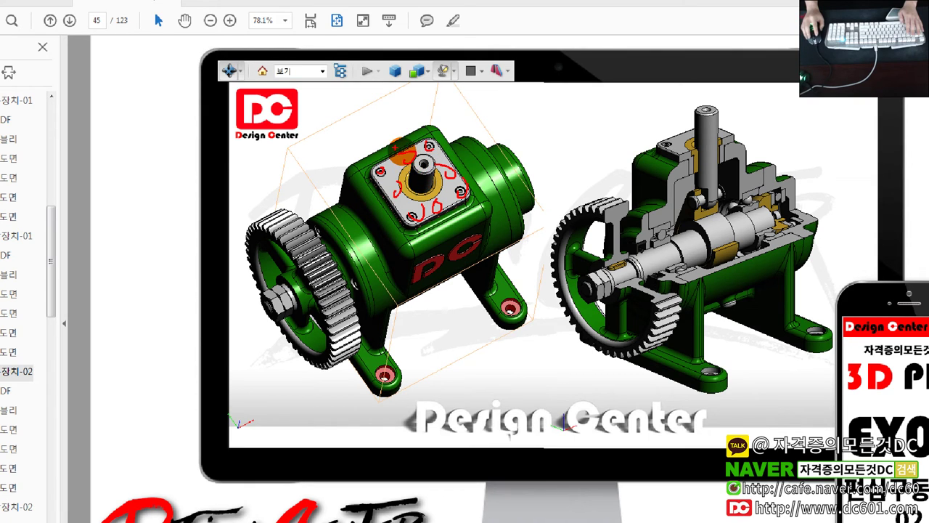
pyautogui.moveTo(303, 235); pyautogui.dragTo(535, 127)
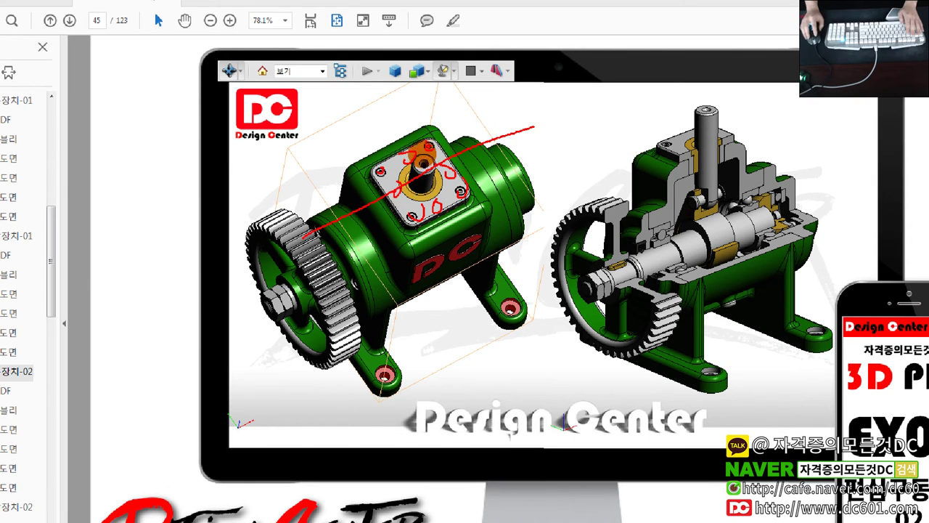
pyautogui.moveTo(679, 161); pyautogui.dragTo(686, 175)
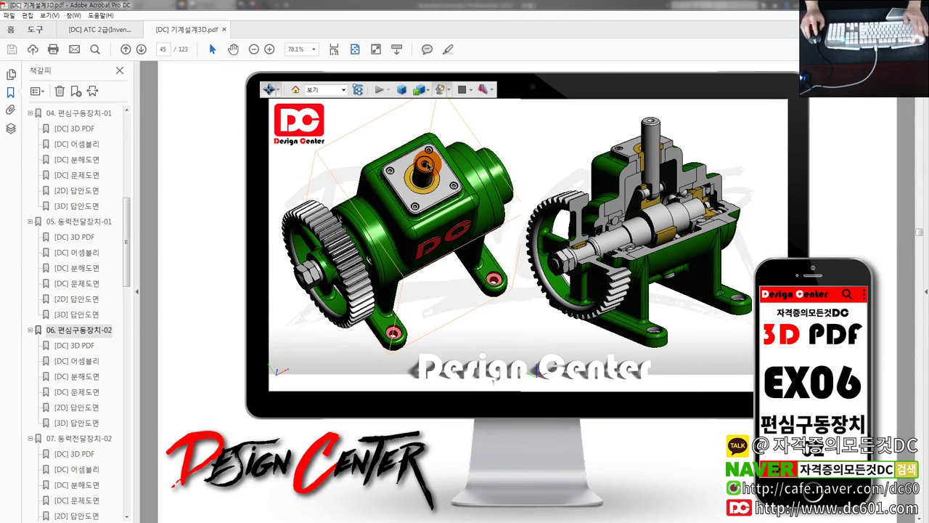
# - Rotate the left gearbox and outline its shaft and body
pyautogui.moveTo(450, 204)
pyautogui.mouseDown()
pyautogui.moveTo(355, 215)
pyautogui.moveTo(373, 193)
pyautogui.moveTo(434, 168)
pyautogui.mouseUp()
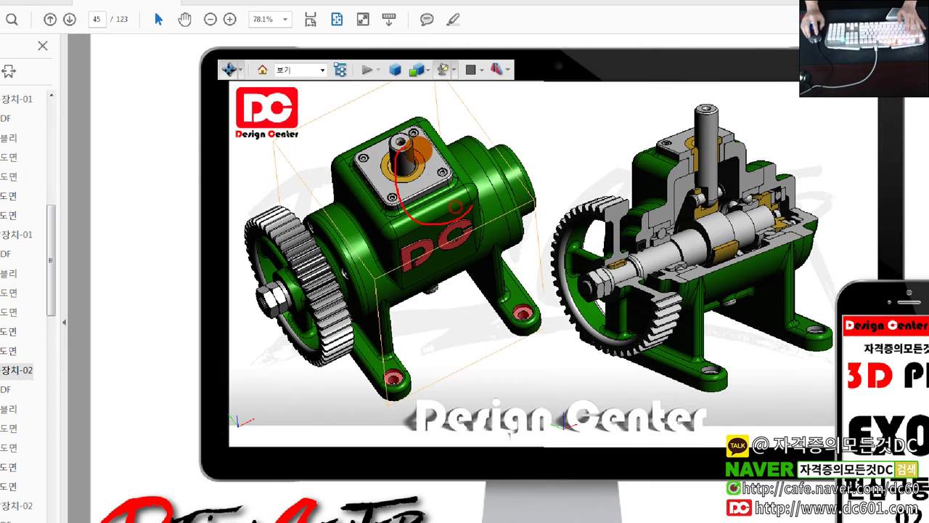
pyautogui.moveTo(415, 145); pyautogui.dragTo(471, 209)
pyautogui.moveTo(273, 174)
pyautogui.mouseDown()
pyautogui.moveTo(415, 94)
pyautogui.moveTo(240, 82)
pyautogui.mouseUp()
pyautogui.moveTo(233, 178)
pyautogui.mouseDown()
pyautogui.moveTo(269, 191)
pyautogui.moveTo(352, 95)
pyautogui.mouseUp()
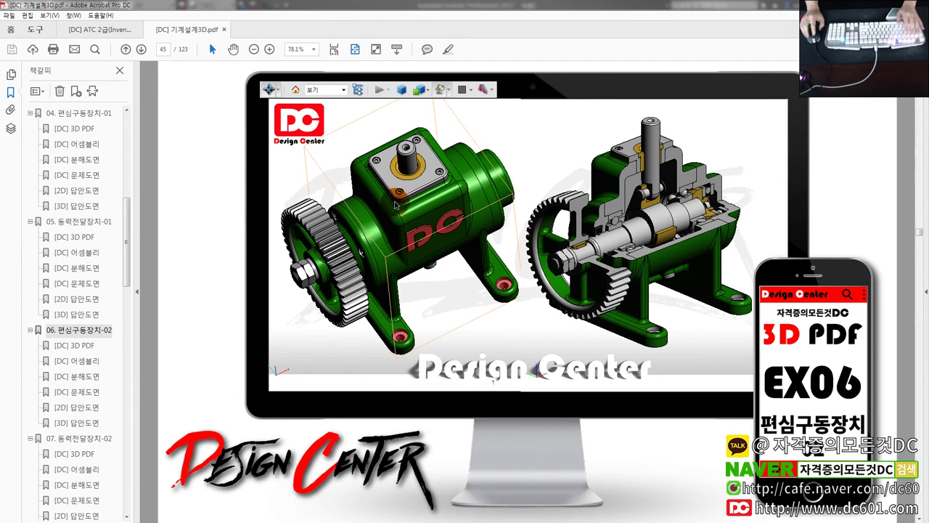
# - Turn the gearbox upright, mark the shaft and bearing in the cutaway, then clear annotations
pyautogui.moveTo(401, 206)
pyautogui.mouseDown()
pyautogui.moveTo(519, 139)
pyautogui.moveTo(437, 187)
pyautogui.mouseUp()
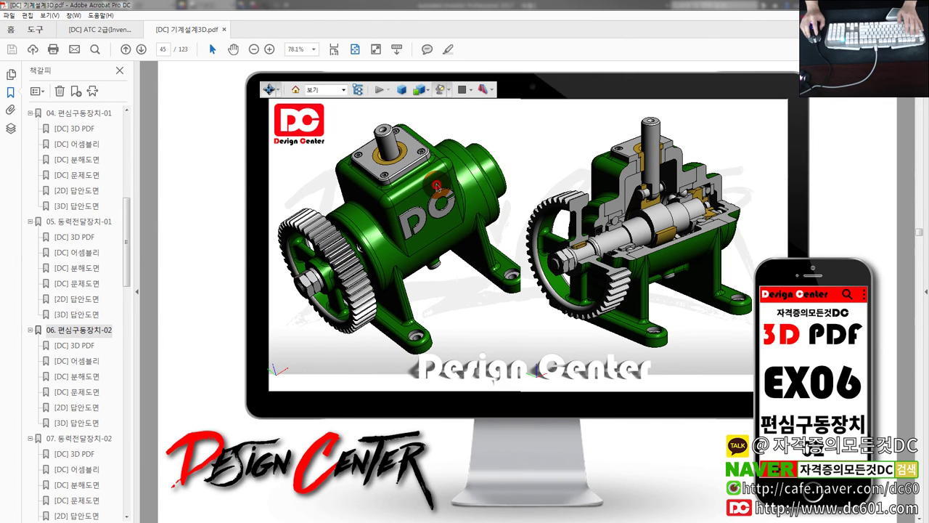
pyautogui.click(498, 140)
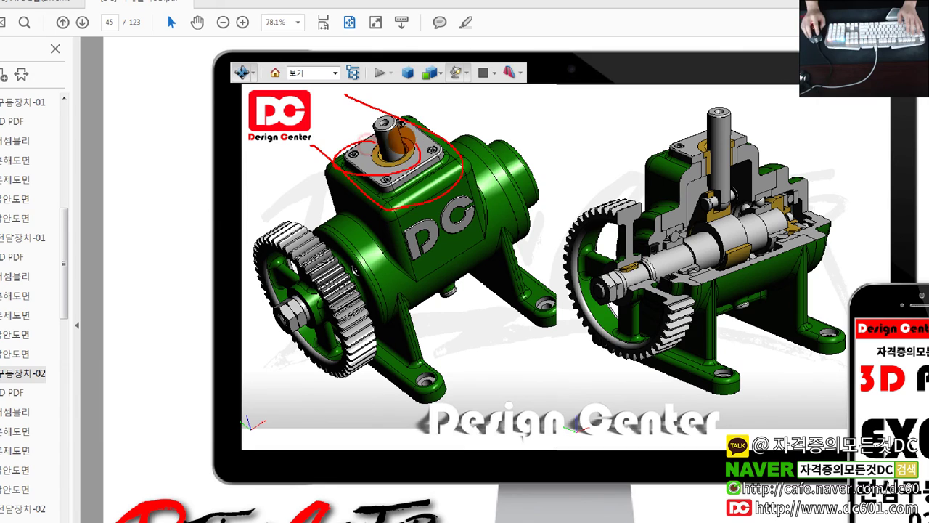
pyautogui.moveTo(404, 151); pyautogui.dragTo(411, 222)
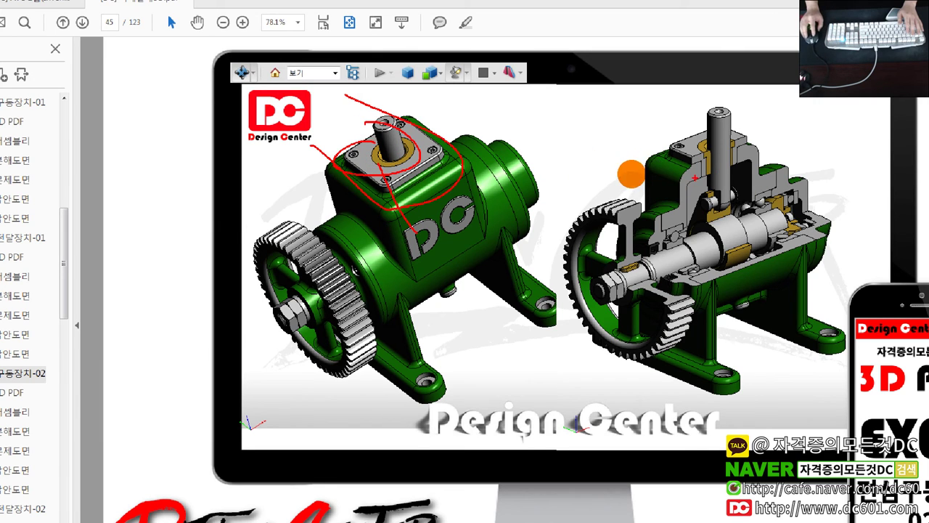
pyautogui.moveTo(726, 190); pyautogui.dragTo(723, 189)
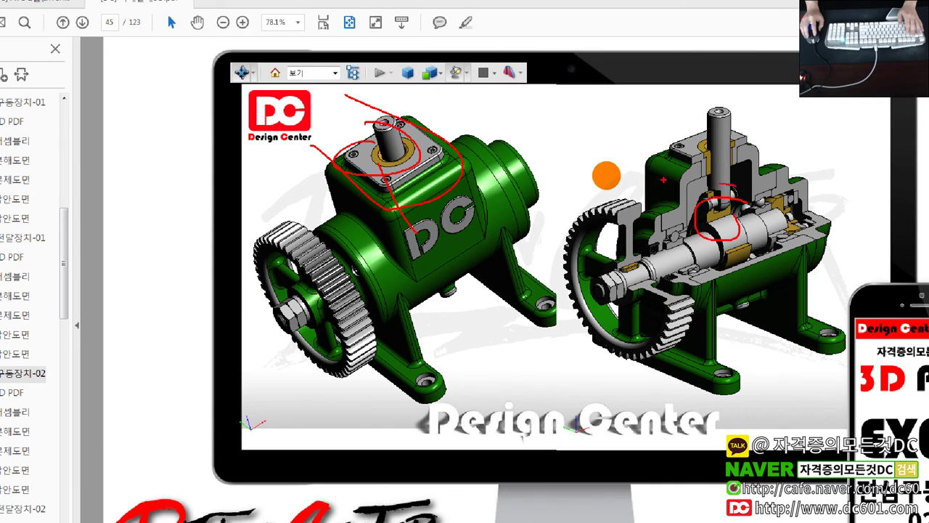
pyautogui.moveTo(620, 179); pyautogui.dragTo(623, 184)
pyautogui.moveTo(682, 185)
pyautogui.mouseDown()
pyautogui.moveTo(650, 217)
pyautogui.moveTo(726, 221)
pyautogui.mouseUp()
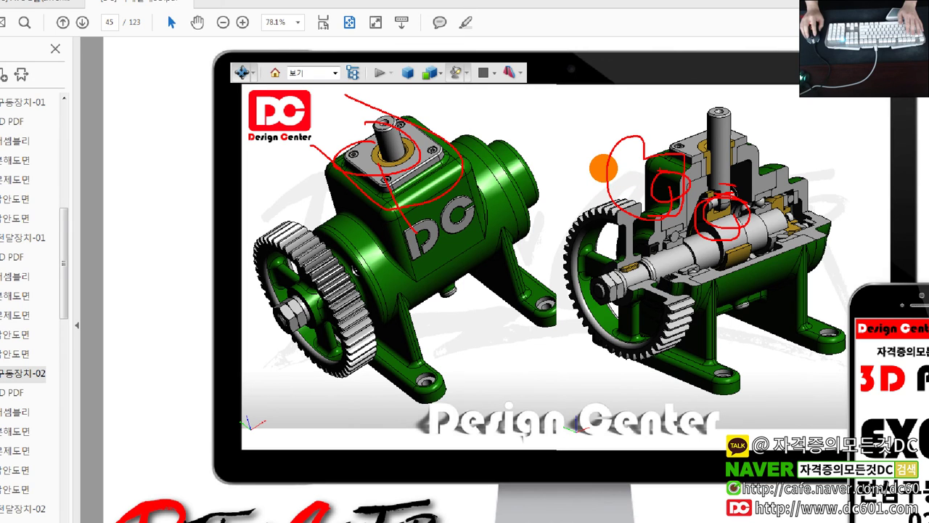
pyautogui.press('Escape')
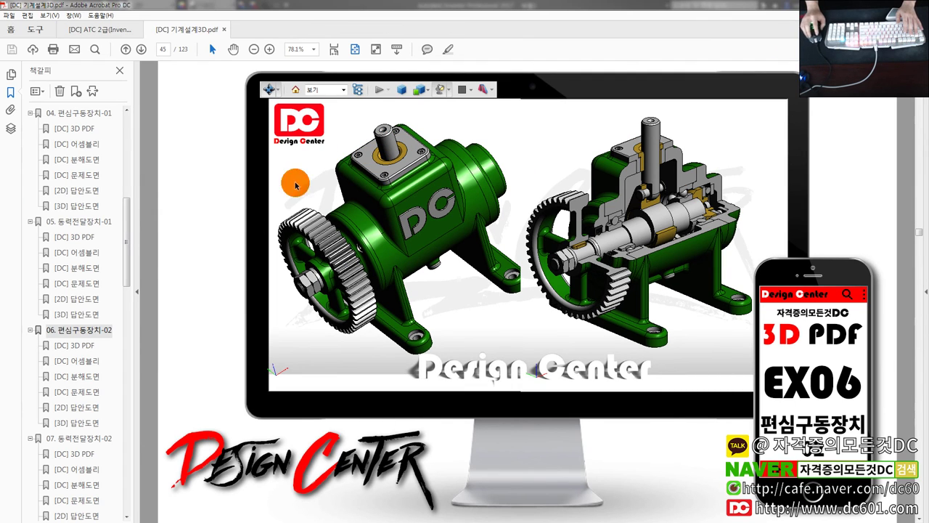
# - Rotate the left gearbox model slightly in the 3D viewer
pyautogui.moveTo(425, 205); pyautogui.dragTo(443, 200)
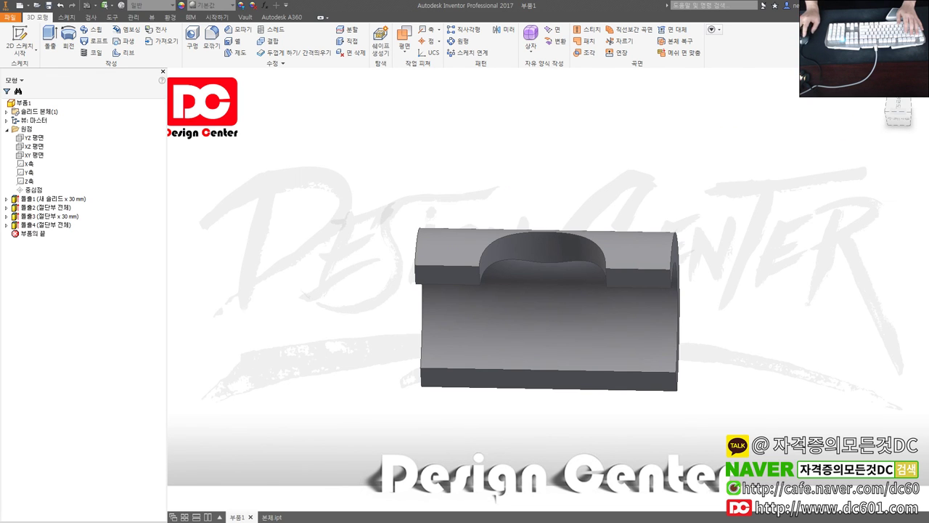
pyautogui.hotkey('alt', 'Tab')
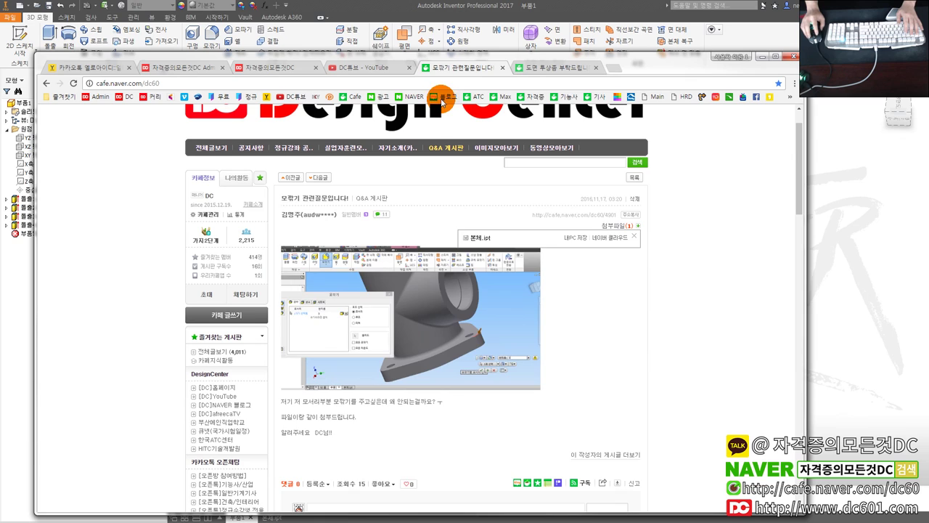
pyautogui.click(775, 56)
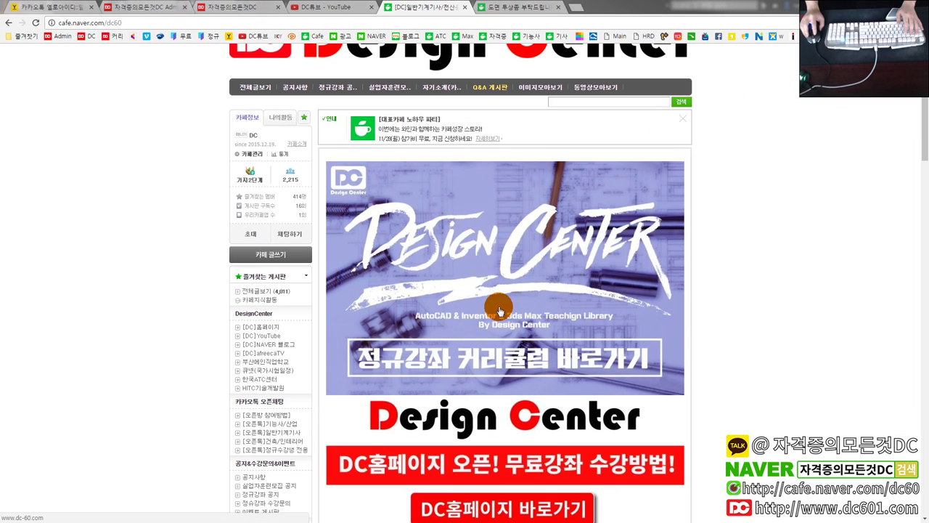
pyautogui.click(498, 307)
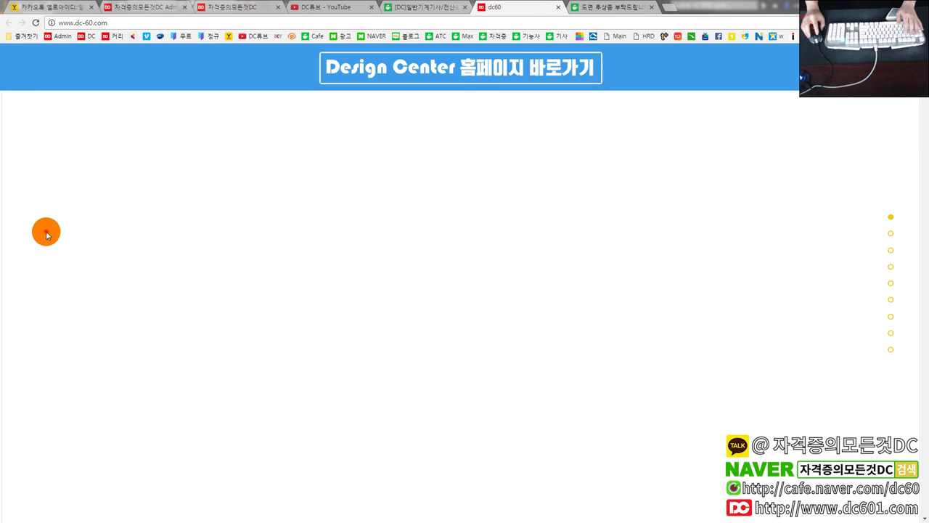
pyautogui.scroll(-5, 72, 234)
pyautogui.scroll(-5, 93, 254)
pyautogui.scroll(-5, 95, 264)
pyautogui.scroll(-4, 106, 265)
pyautogui.scroll(-2, 106, 265)
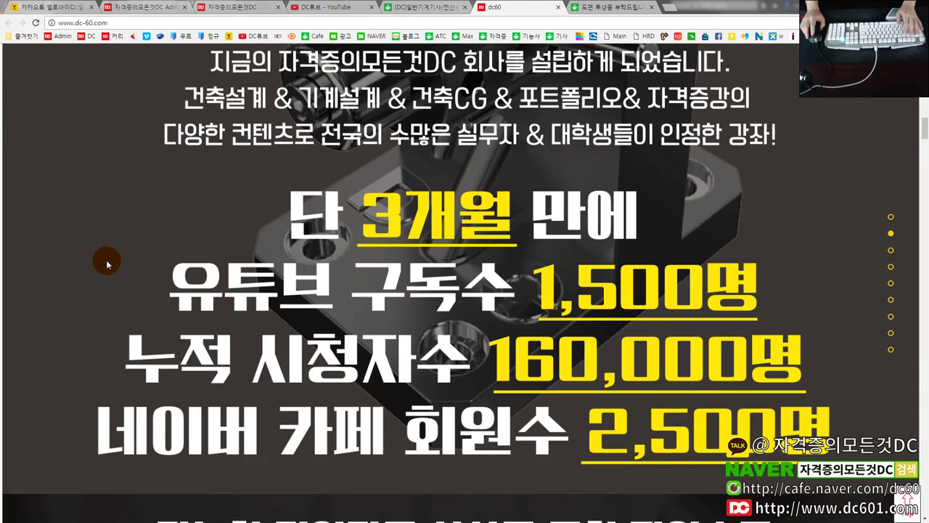